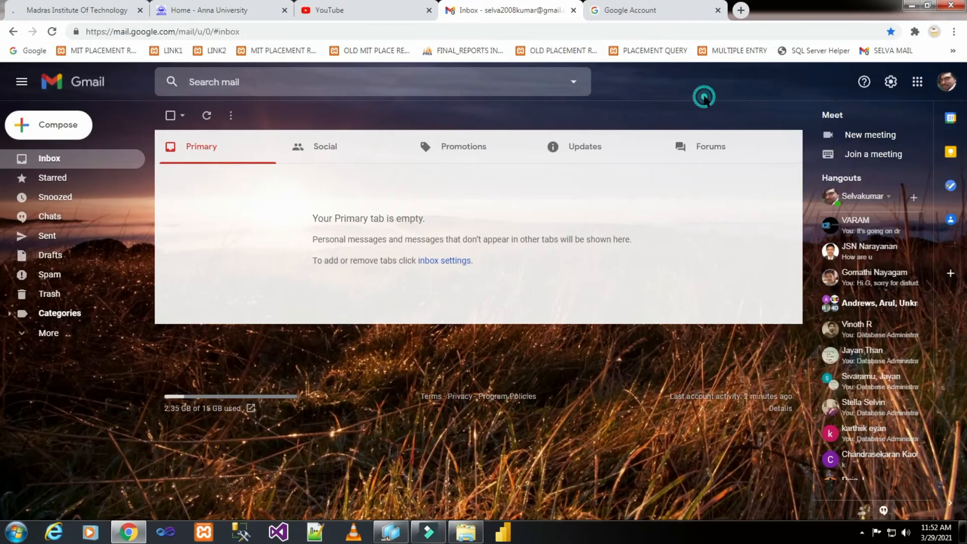
Step: Go through See all settings to Forwarding and POP/IMAP and confirm IMAP access is enabled
click(890, 82)
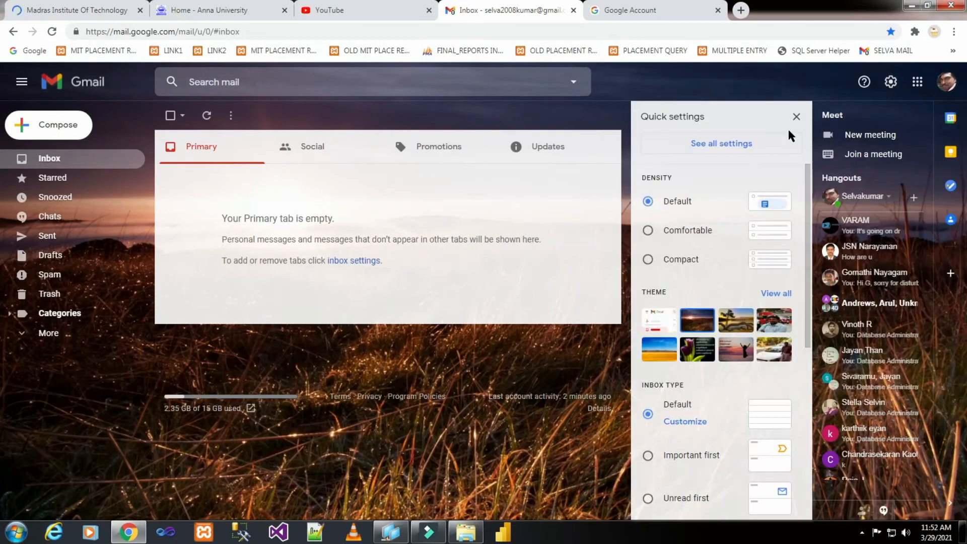
click(723, 146)
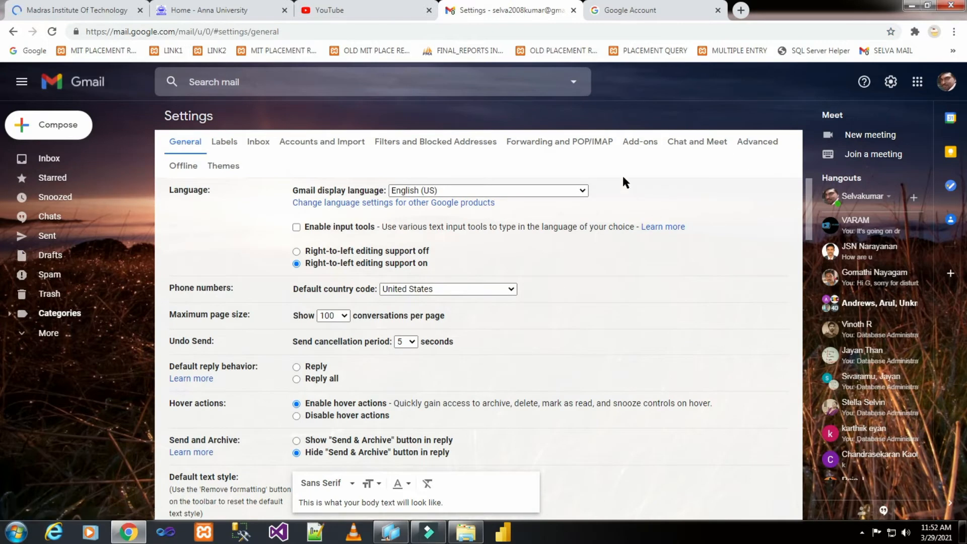
click(587, 142)
scroll(585, 238, down, 3)
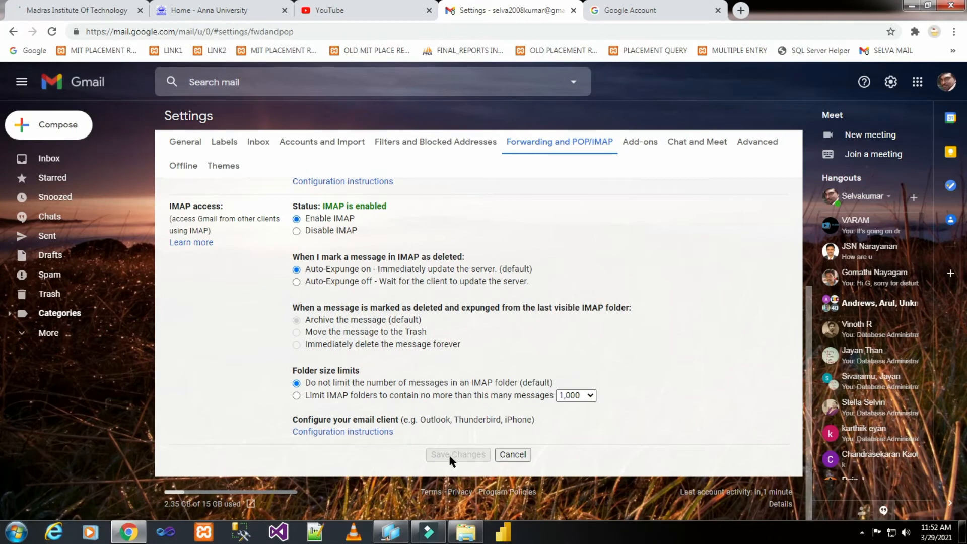
click(947, 82)
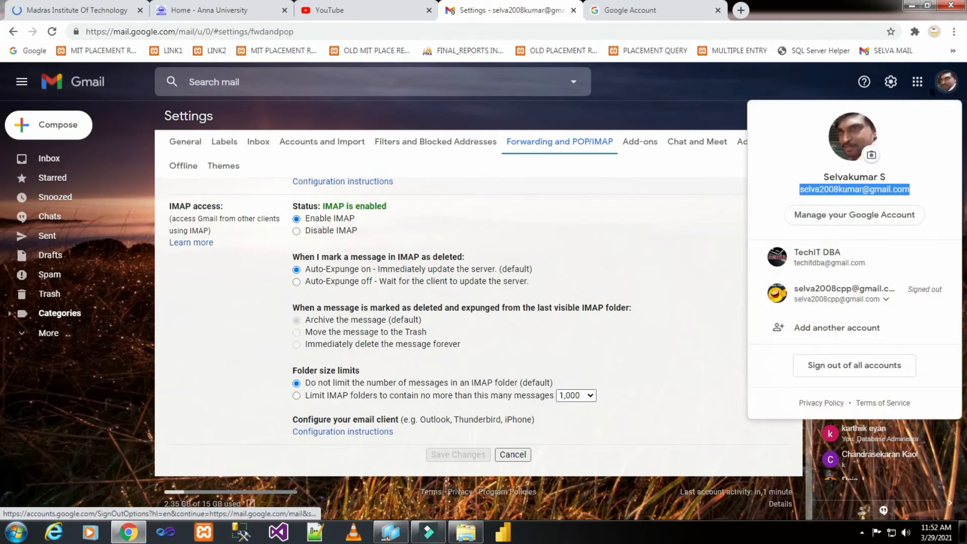
Step: Verify less secure app access is On under Google Account Security, then show the desktop
click(867, 223)
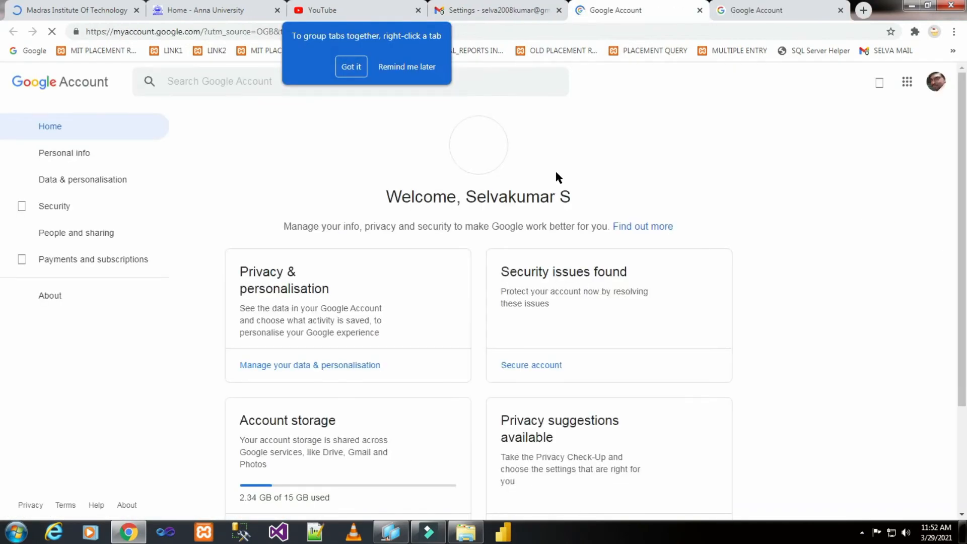
click(65, 206)
scroll(463, 263, down, 3)
scroll(465, 263, down, 12)
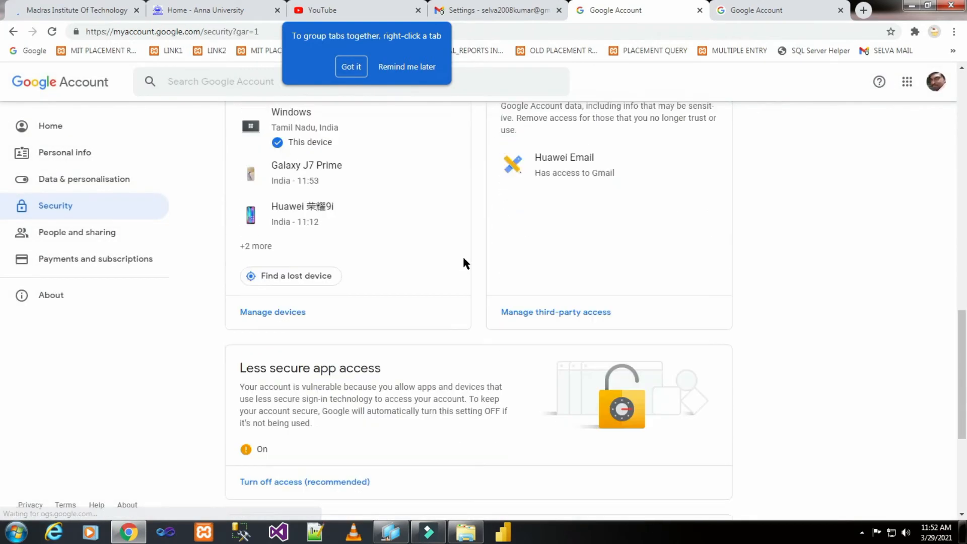
scroll(463, 263, down, 2)
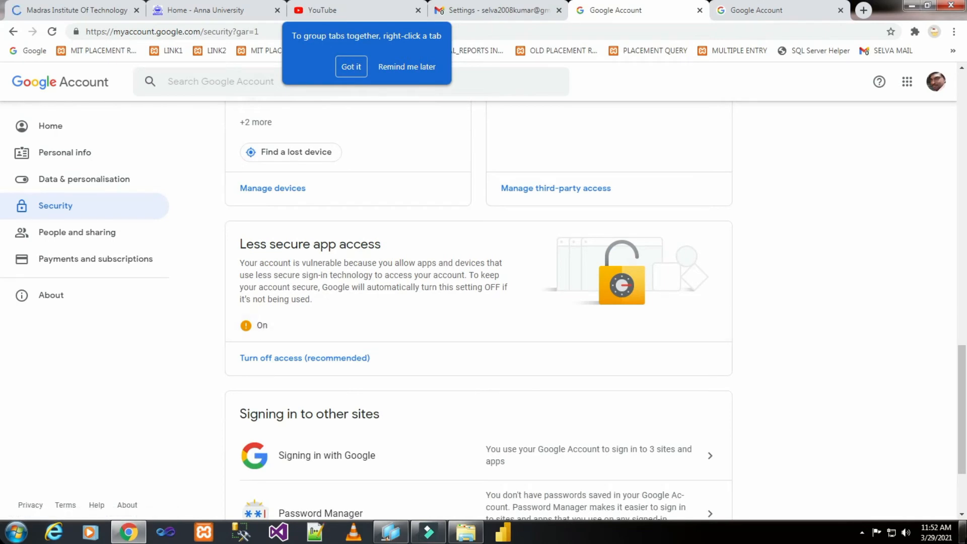
click(964, 531)
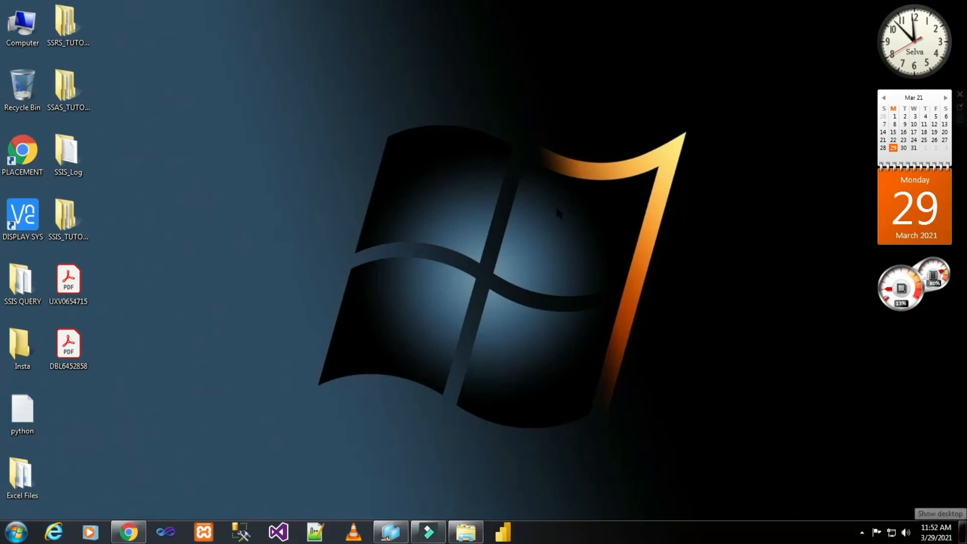
Step: Bring the SSMS session forward and select the Management > Database Mail node
click(391, 531)
click(169, 293)
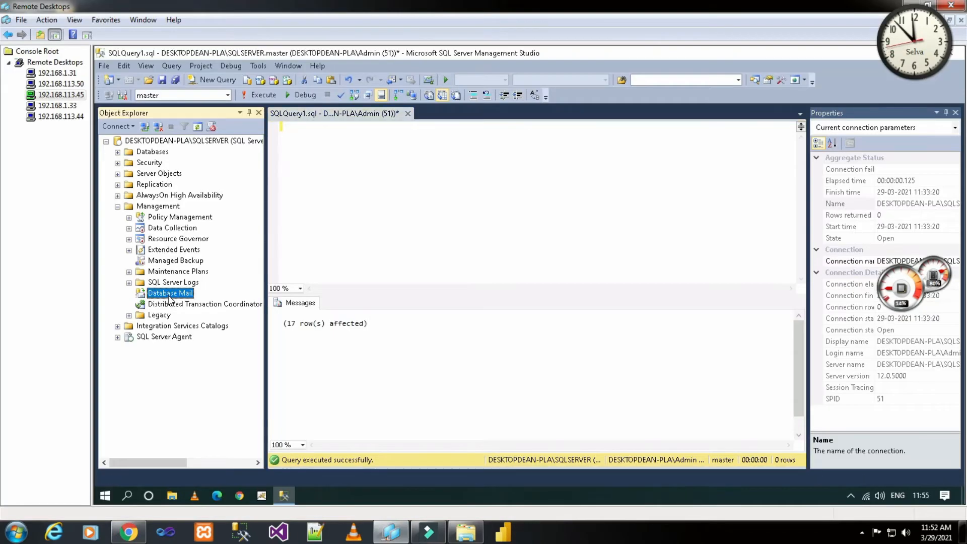
click(161, 210)
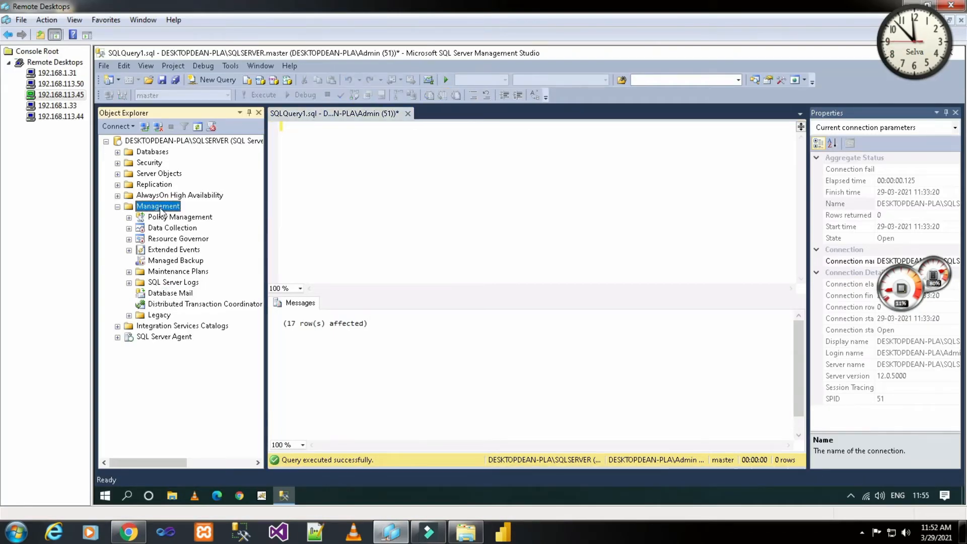
click(172, 294)
click(172, 285)
click(174, 292)
Step: Launch Configure Database Mail and move past the wizard's Welcome page
right_click(174, 296)
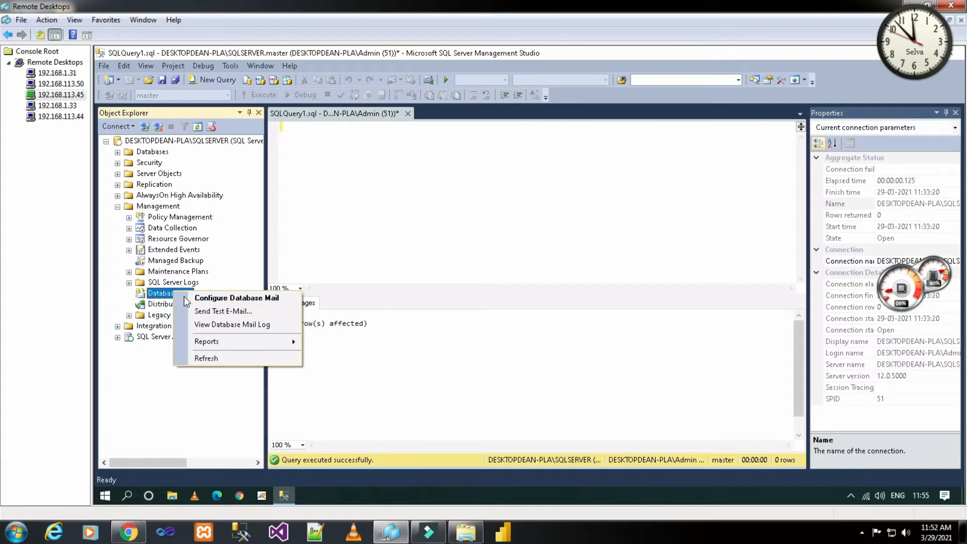
click(216, 297)
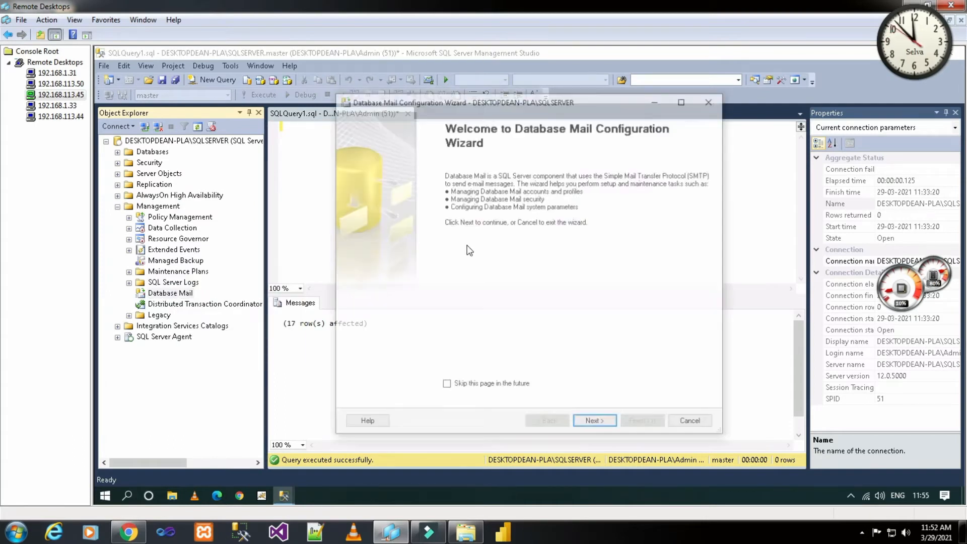
click(595, 423)
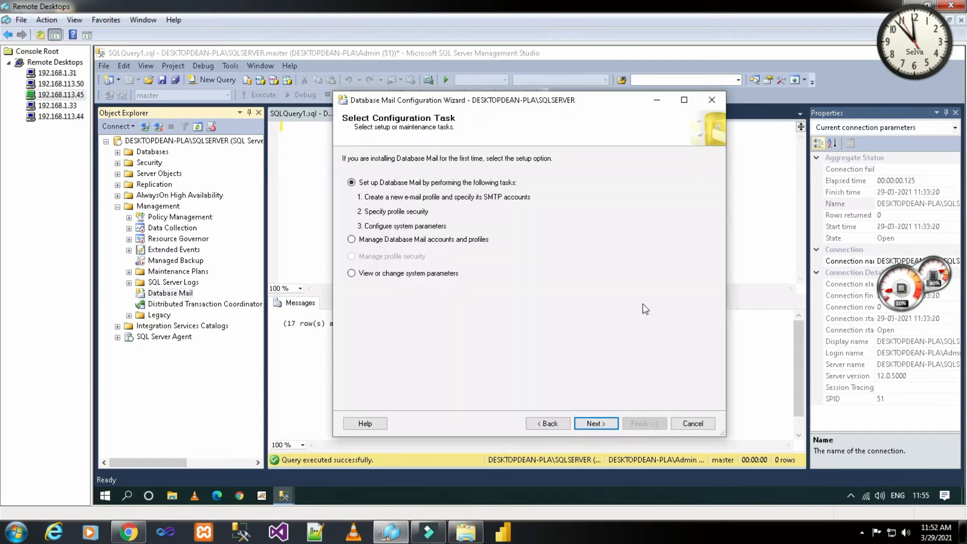
key(Escape)
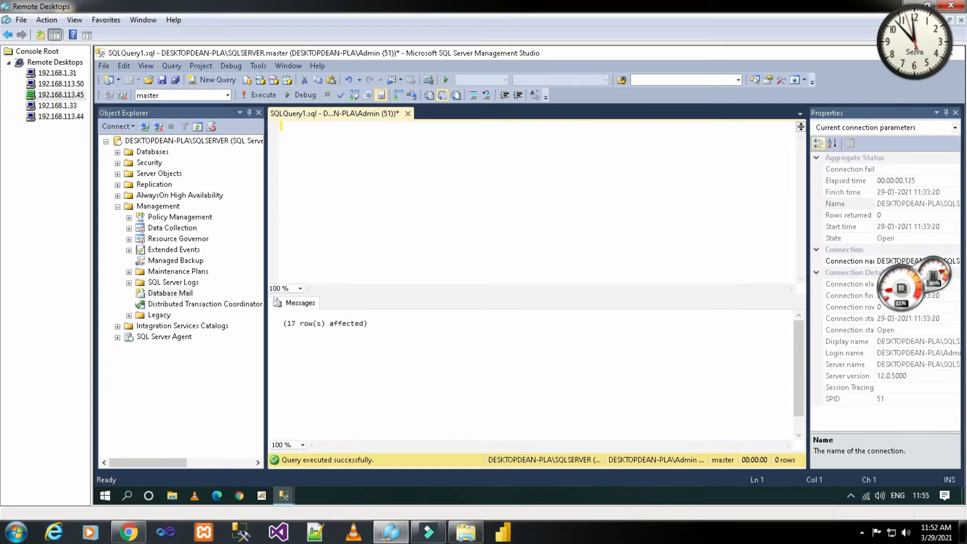
mouse_move(303, 490)
click(320, 459)
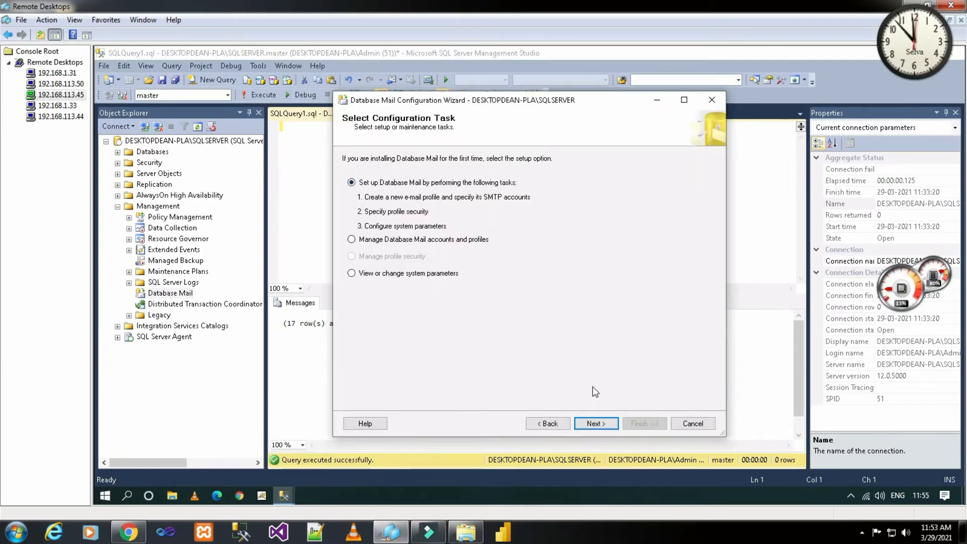
Step: Create profile TechITDBA with the description 'Email from TechITDBA'
click(599, 425)
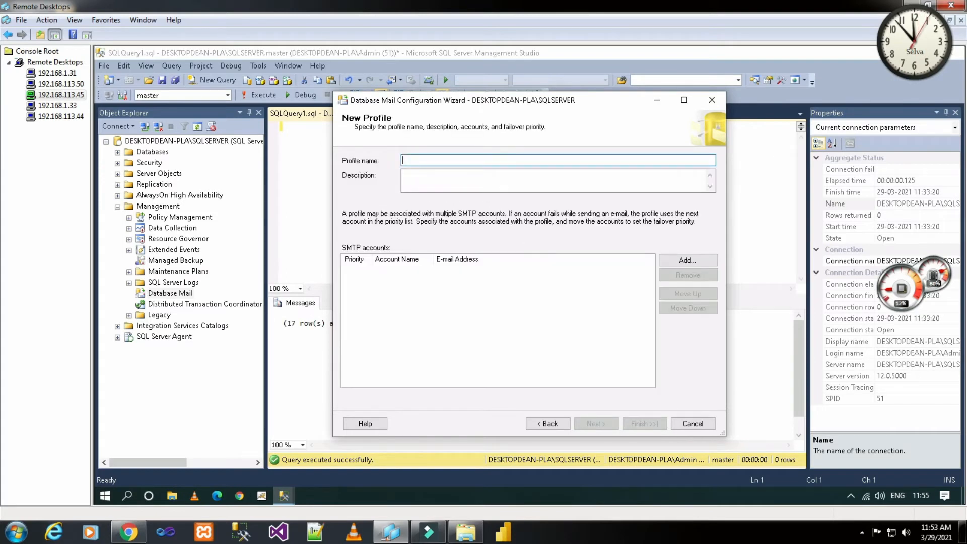
text(Techl)
text(TDBA)
key(Tab)
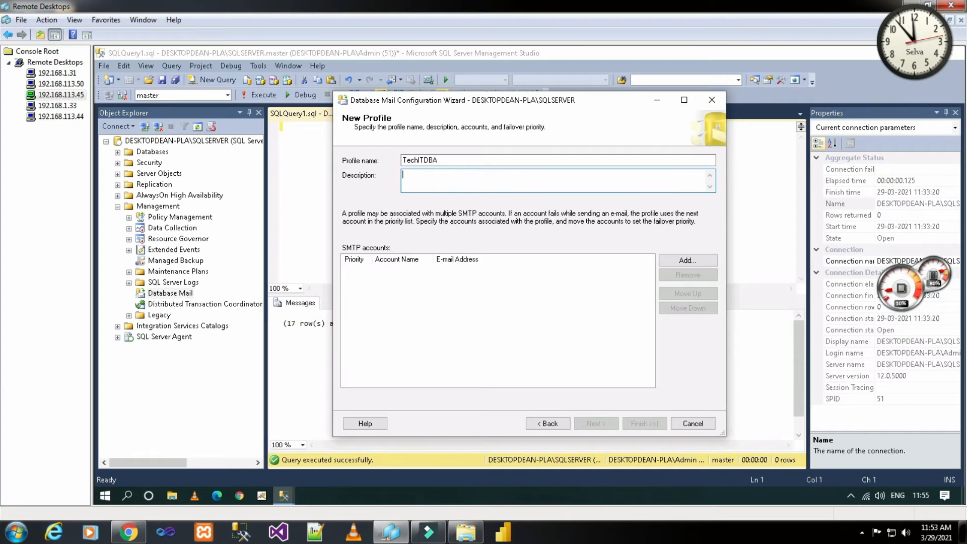
key(BackSpace)
text(e)
key(BackSpace)
text(e)
text(E)
text(mail)
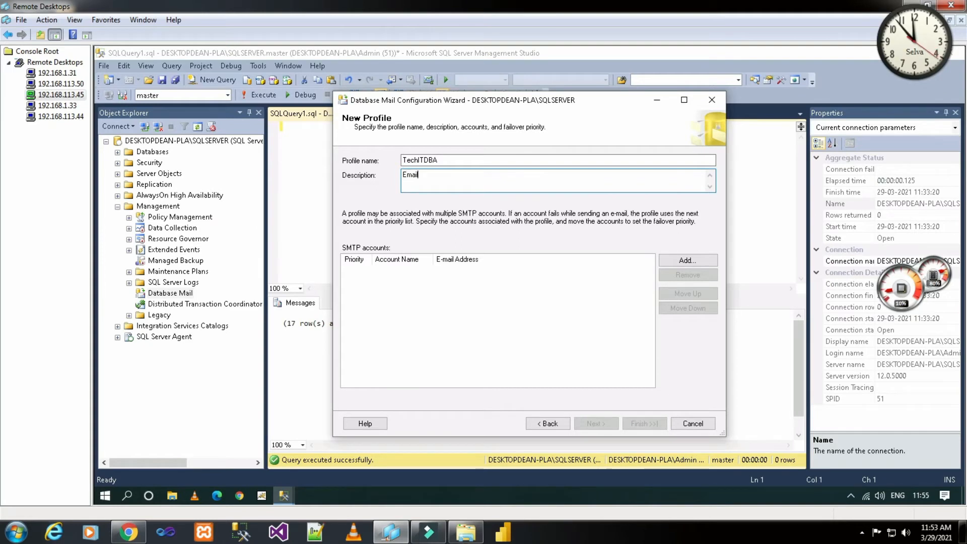
text( from TechITDBA)
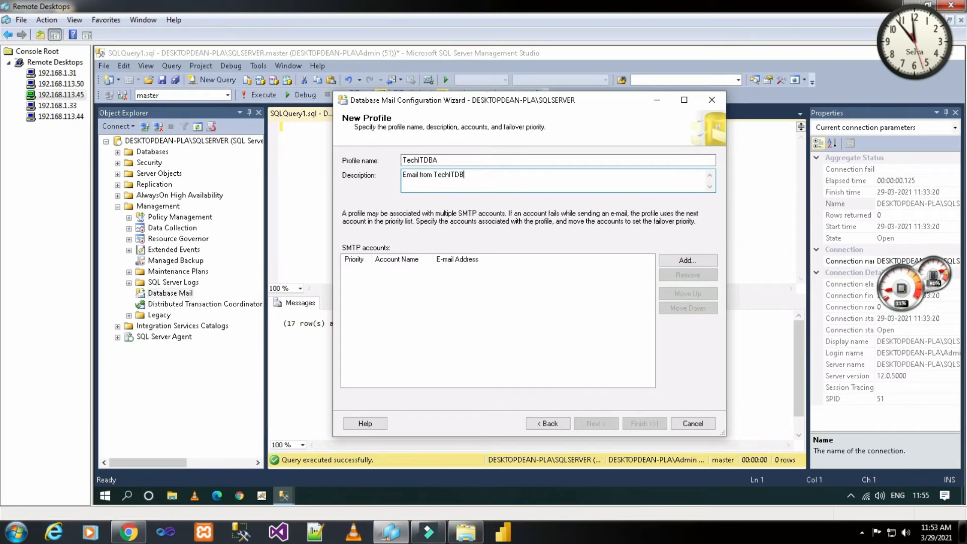
click(694, 260)
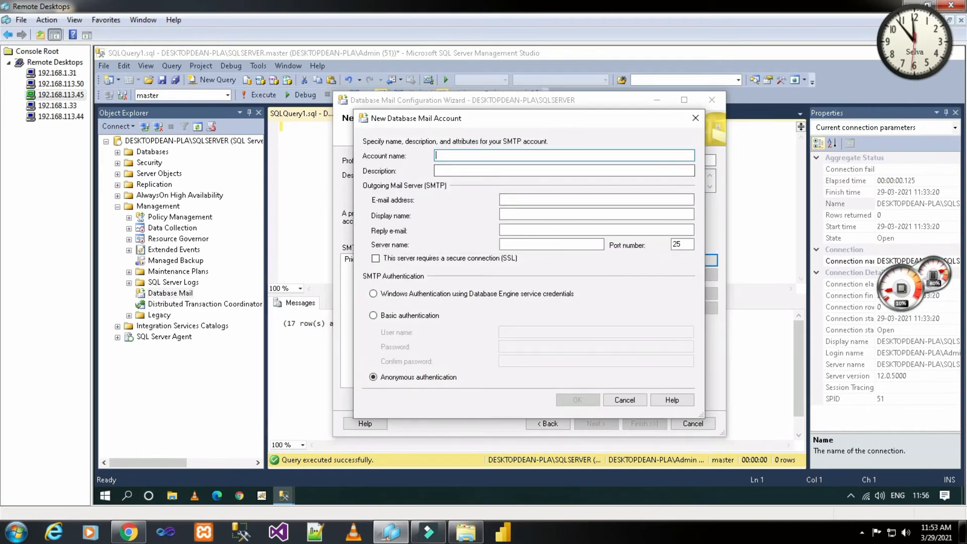
Step: Name the account TechITDBA, enter the Gmail address as sender, and display name 'Demo Email'
text(TechlTDBA)
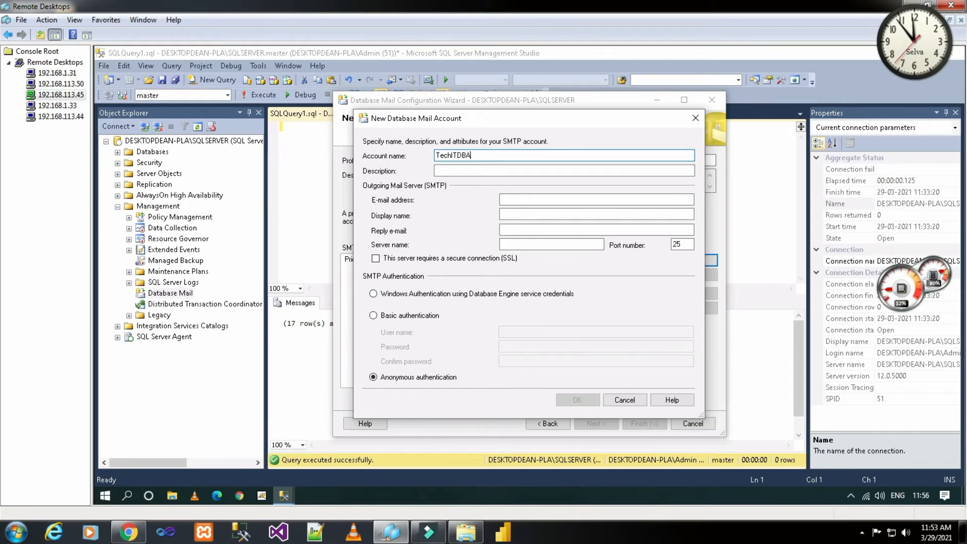
key(Tab)
key(Tab)
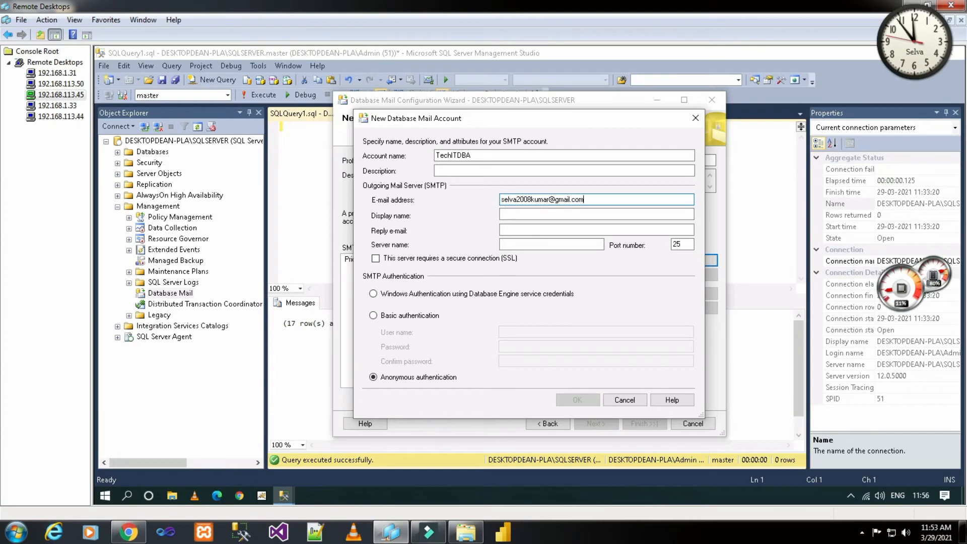
click(506, 213)
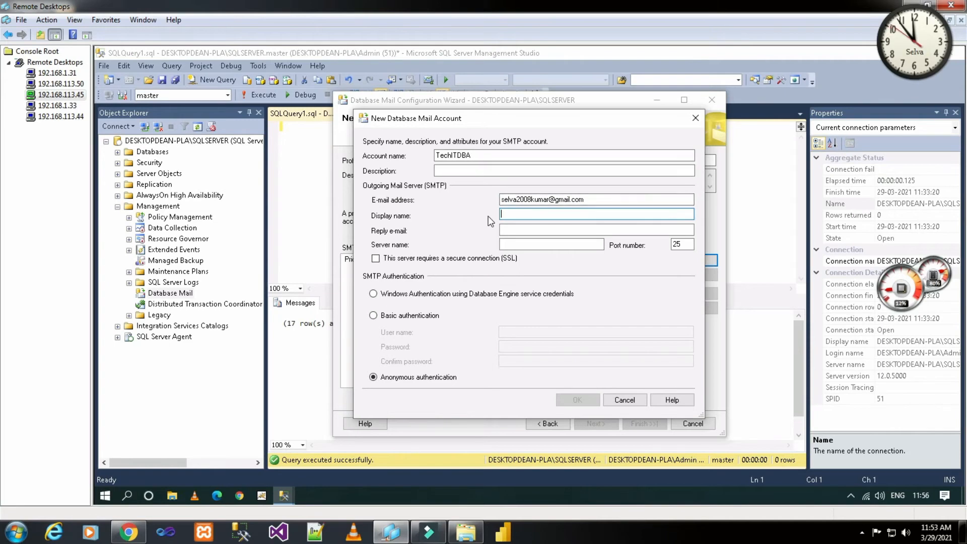
text(Demo)
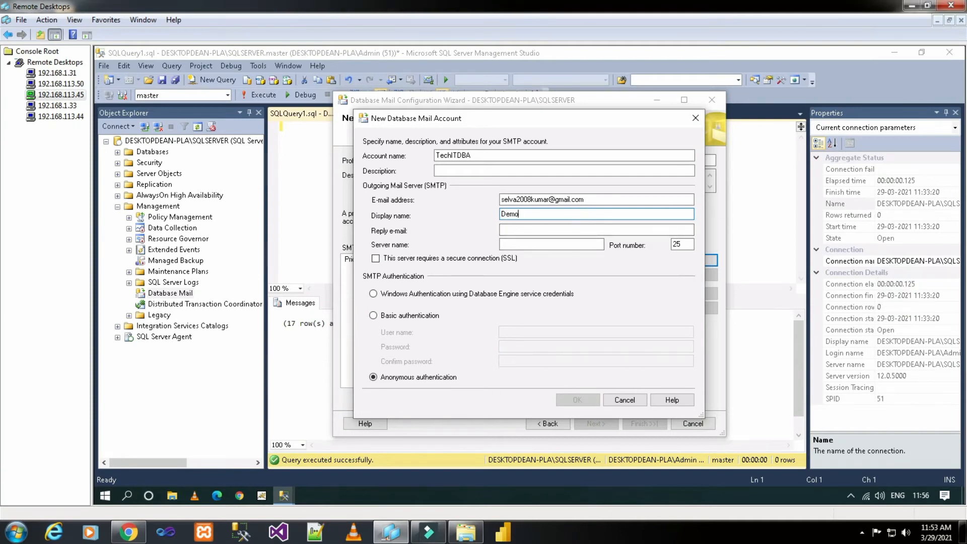
text(Email)
Step: Set the account description to 'Demo Email' and copy the Gmail address into Reply e-mail
click(436, 170)
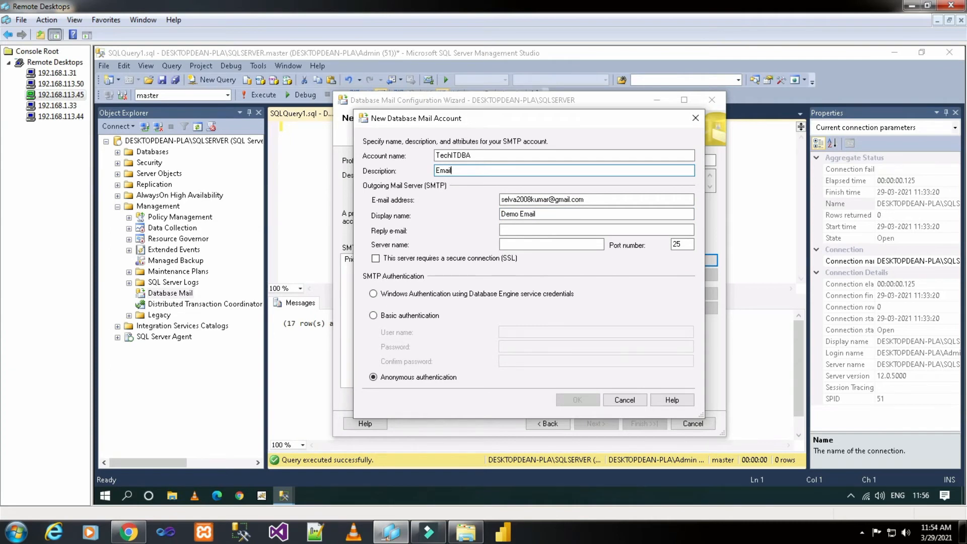
text(Demo)
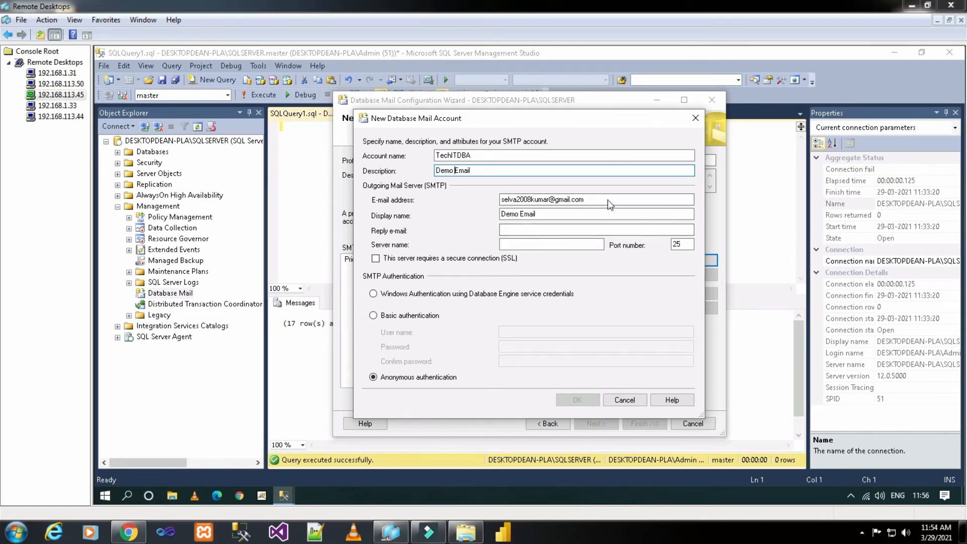
drag(609, 204, 495, 200)
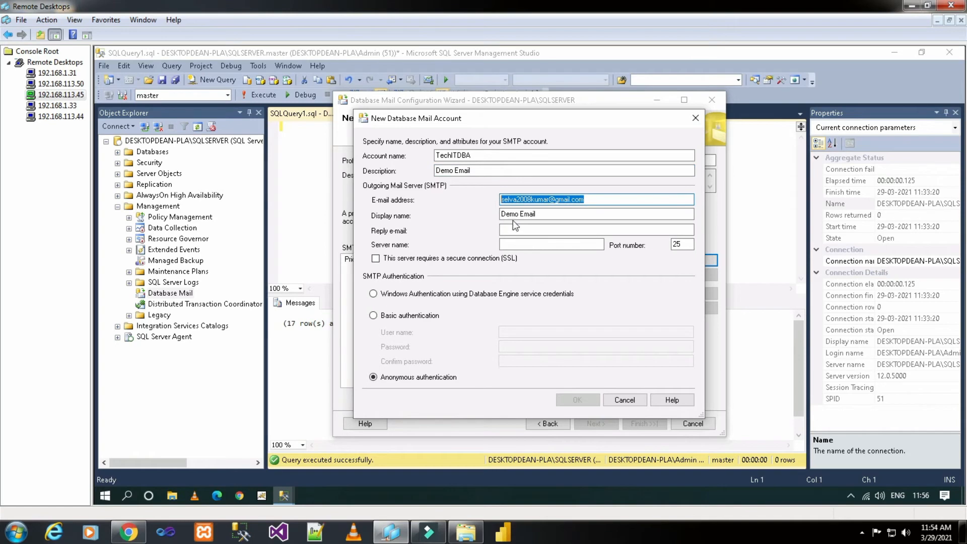
key(ctrl+c)
click(594, 229)
key(ctrl+v)
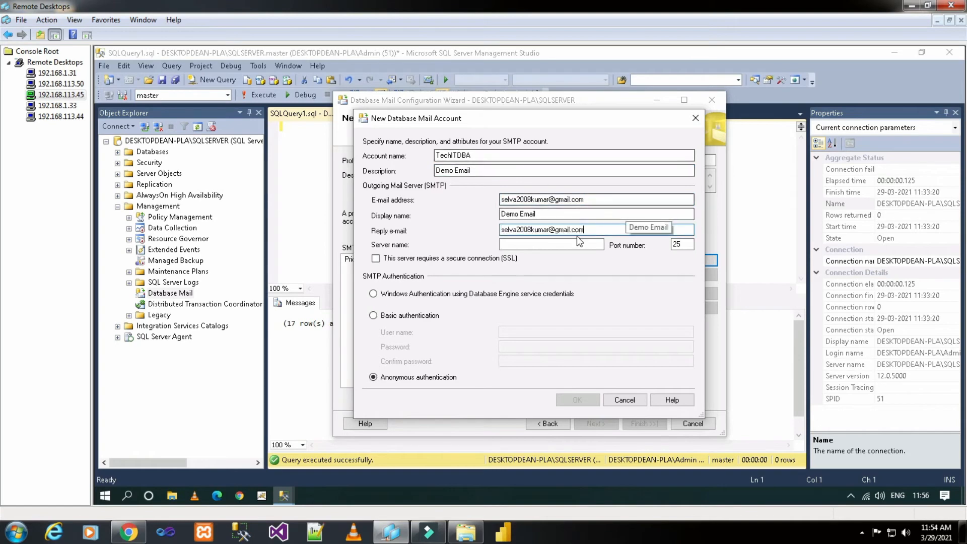
Step: Use server smtp.gmail.com with SSL and Basic authentication, entering the Gmail address and password
click(551, 244)
text(sm)
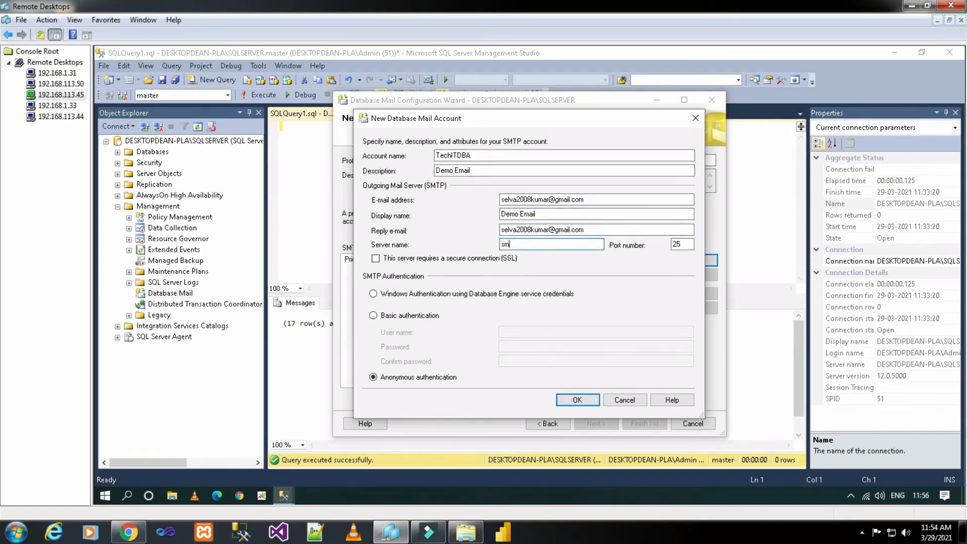
text(tp.gmail.com)
click(460, 258)
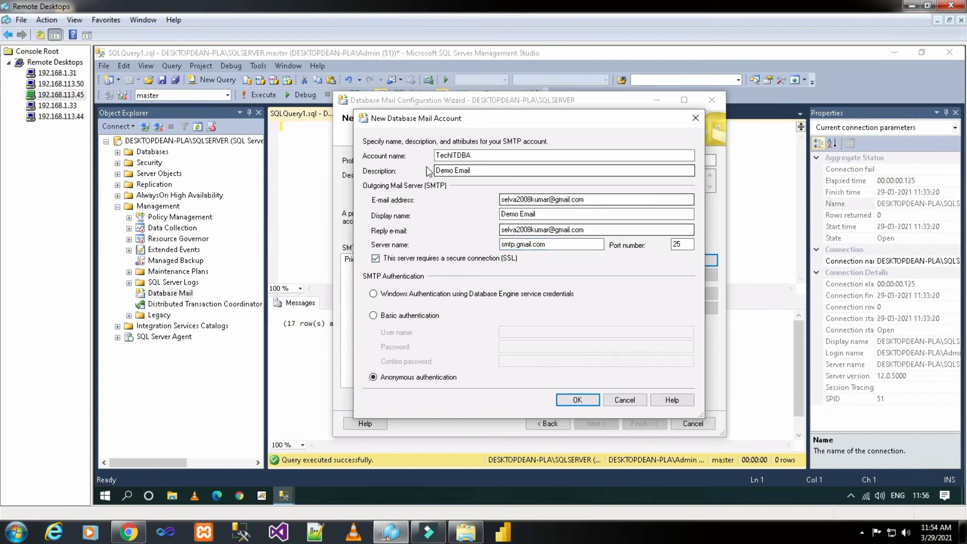
click(435, 316)
click(513, 332)
key(ctrl+v)
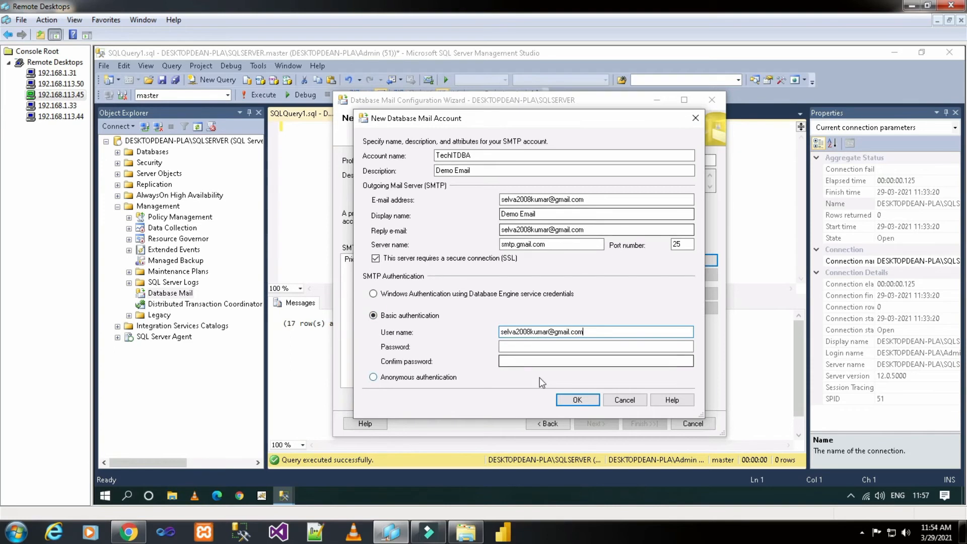
key(Tab)
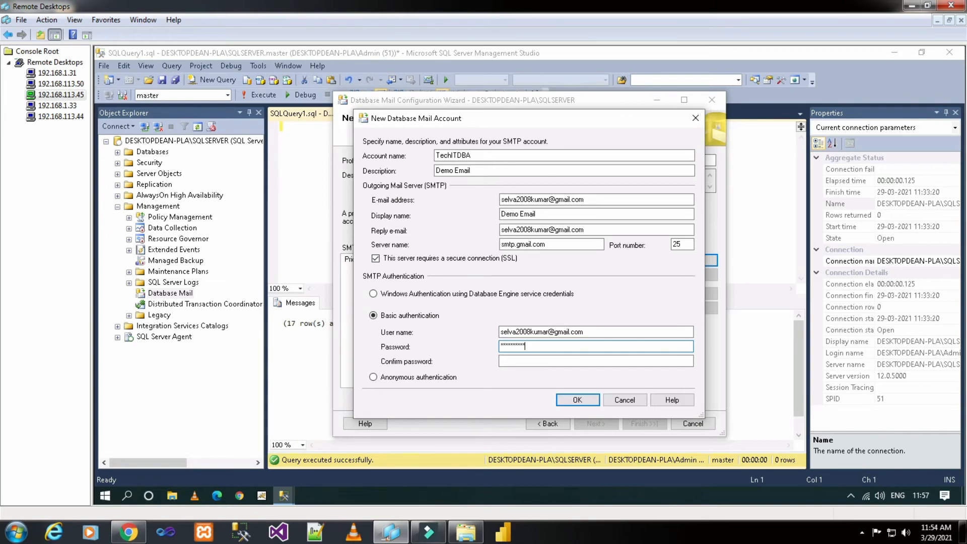
key(Tab)
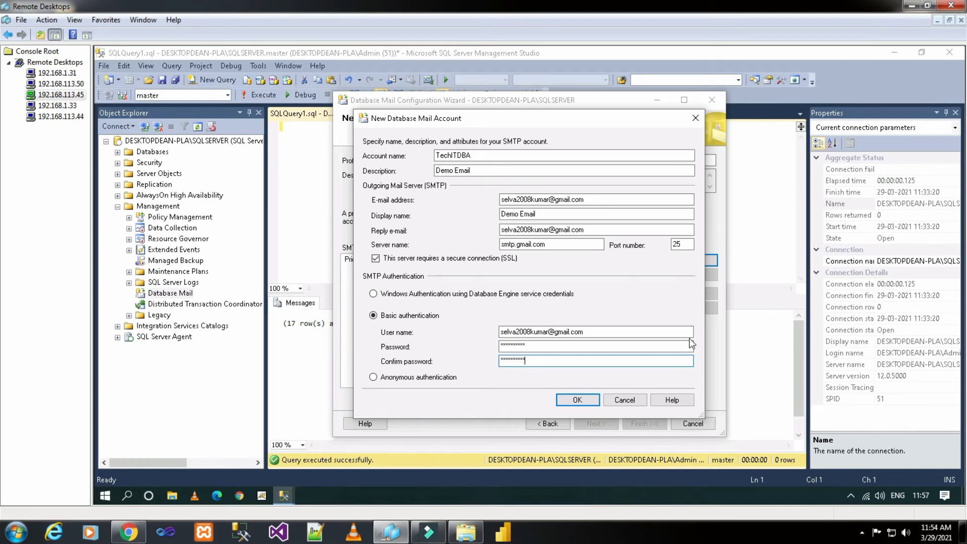
Step: Save the TechITDBA account and mark the TechITDBA profile Public with Default Profile Yes
click(589, 402)
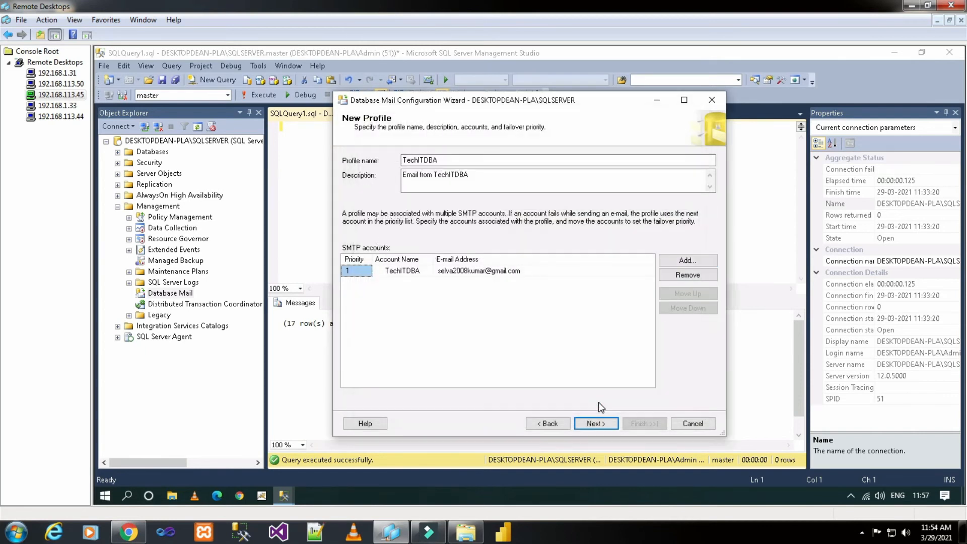
click(597, 424)
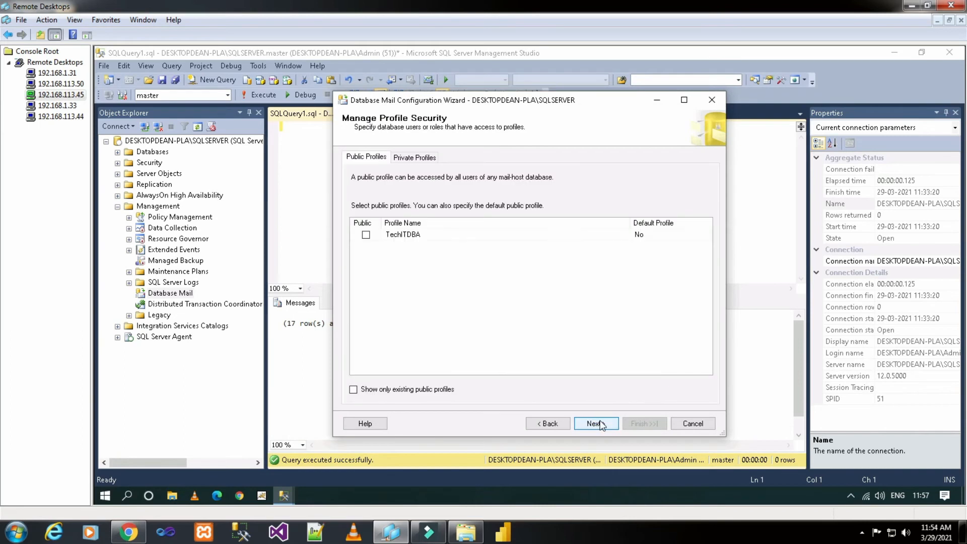
click(366, 235)
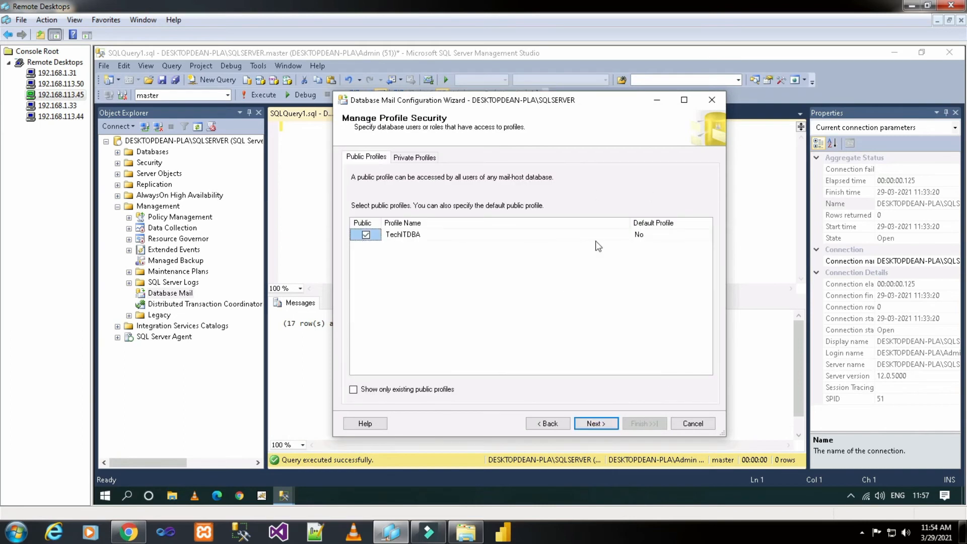
click(672, 236)
click(707, 234)
click(695, 251)
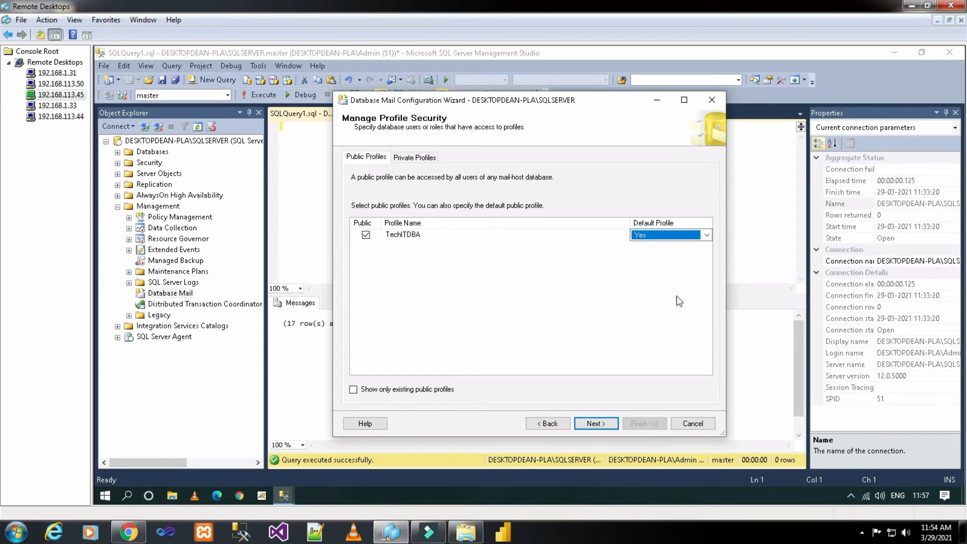
Step: Step back through the wizard and re-apply Public and Default Profile Yes to TechITDBA
click(541, 422)
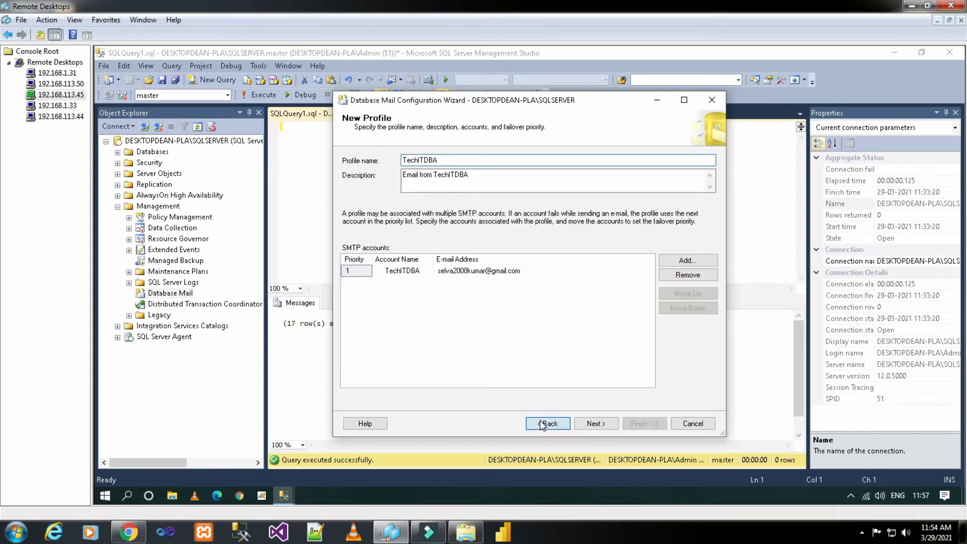
click(541, 422)
click(590, 421)
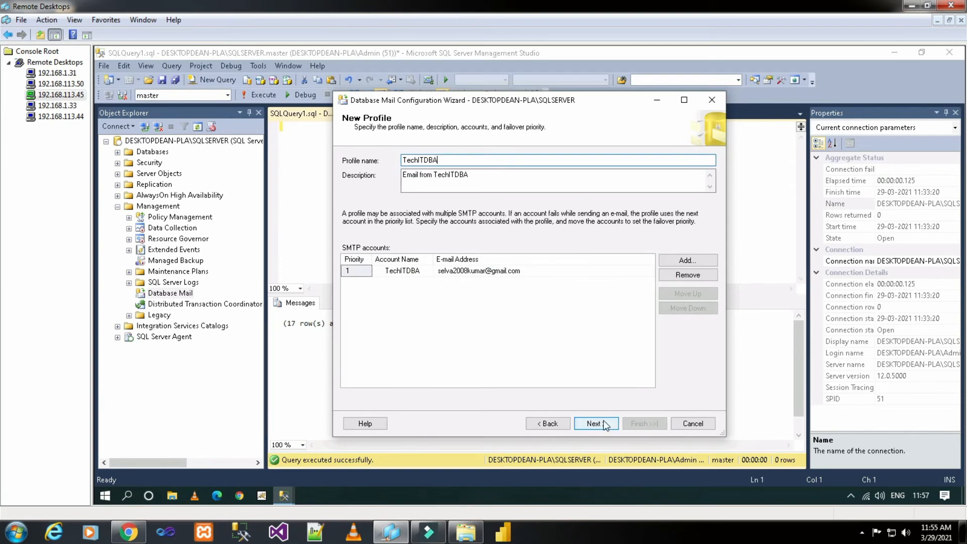
click(603, 420)
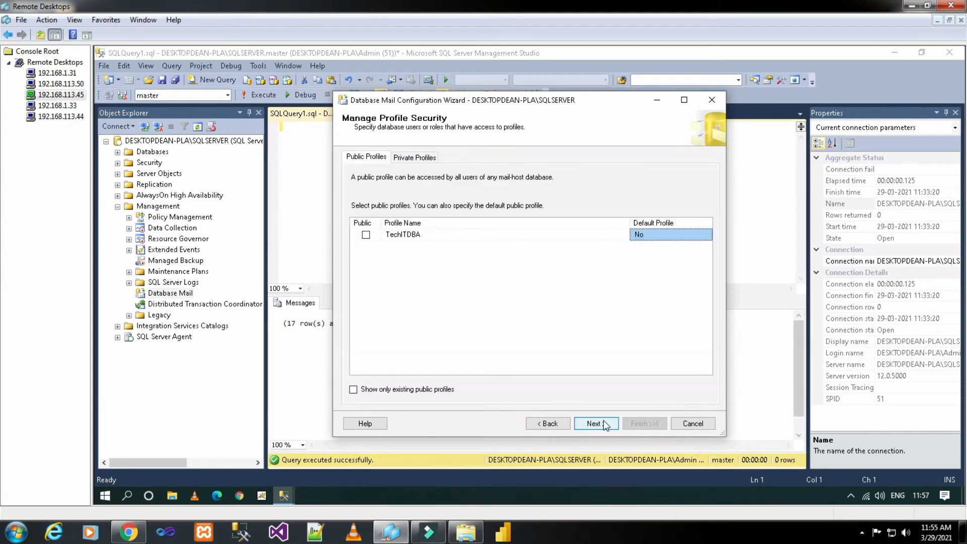
click(367, 237)
click(665, 236)
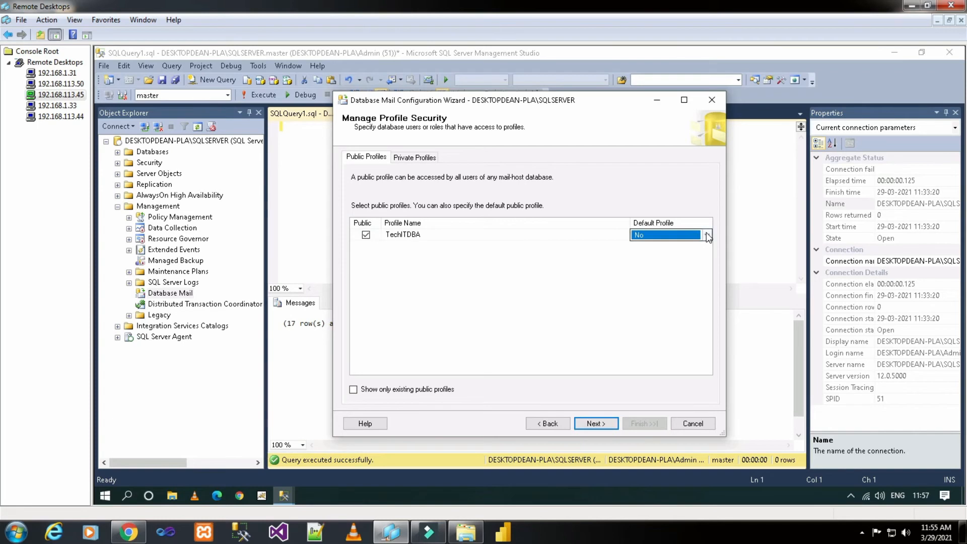
click(700, 235)
click(698, 246)
Step: Finish the wizard to apply the Database Mail configuration and close it
click(590, 423)
click(592, 423)
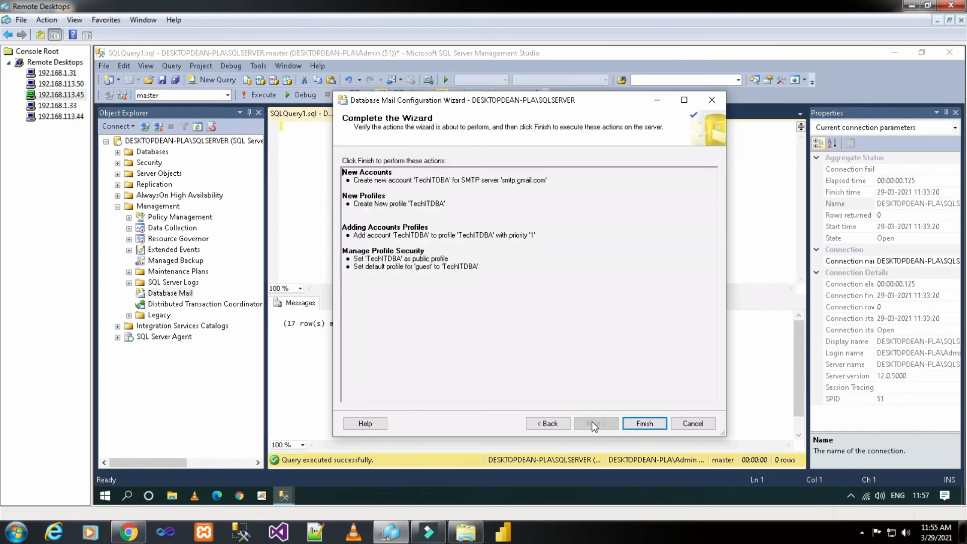
click(636, 424)
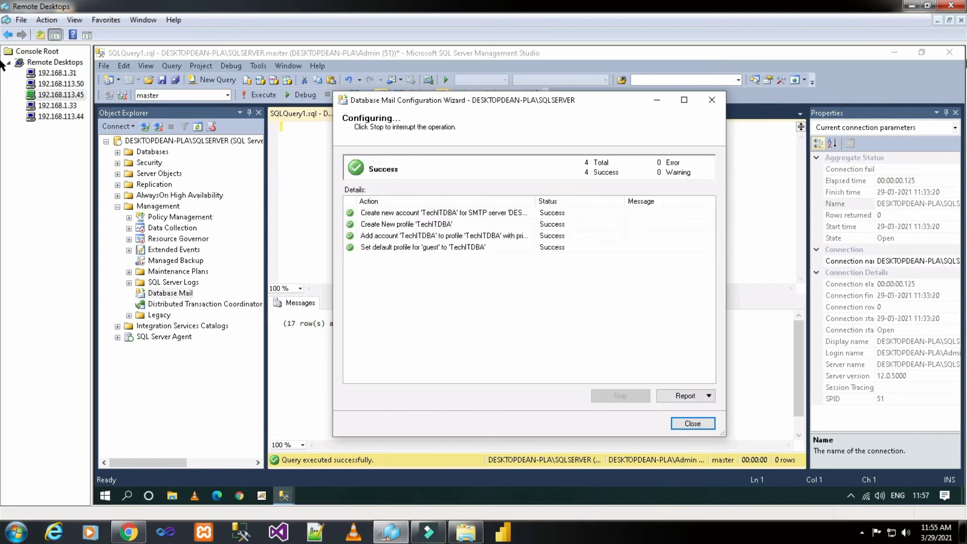
click(694, 423)
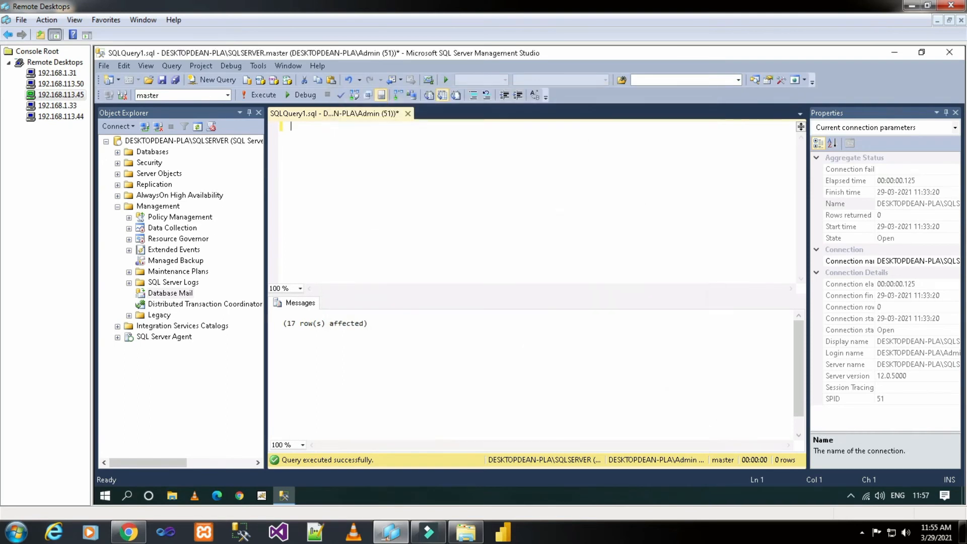
right_click(166, 296)
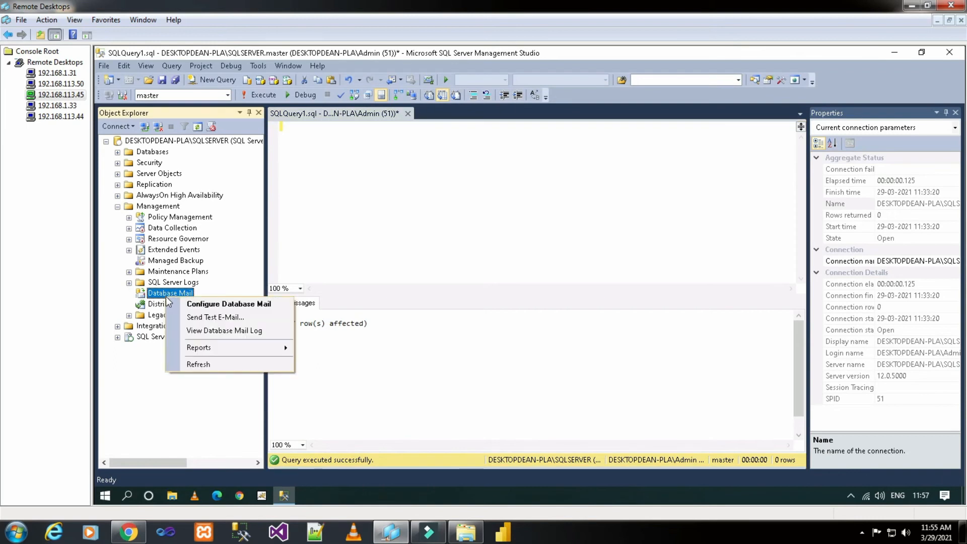
Step: Reopen the wizard, edit the TechITDBA account to uncheck SSL, and apply the update
click(191, 303)
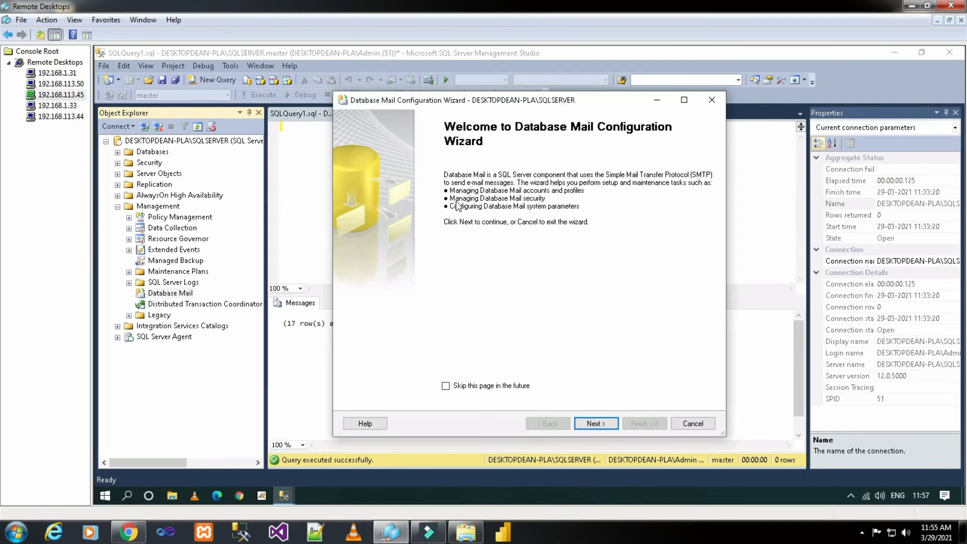
click(595, 425)
click(364, 241)
click(594, 421)
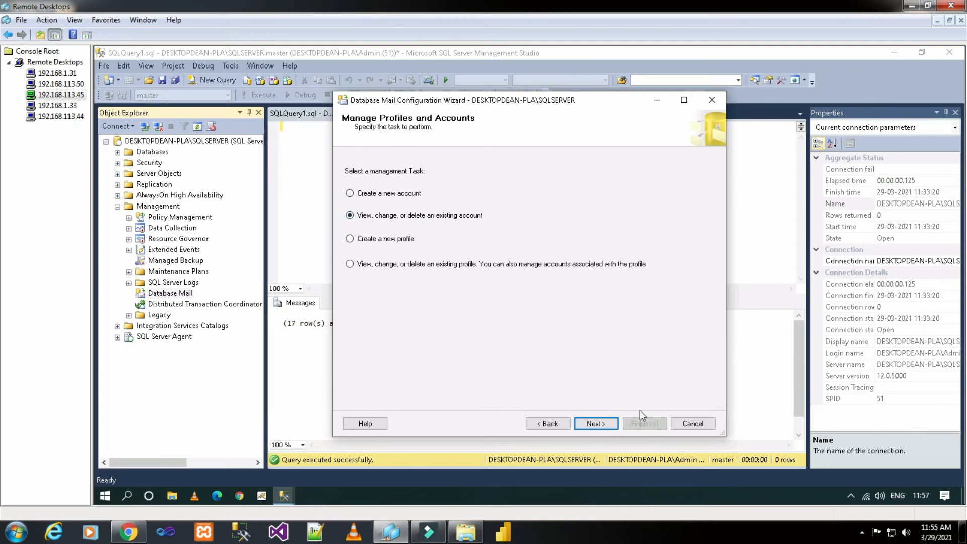
click(607, 424)
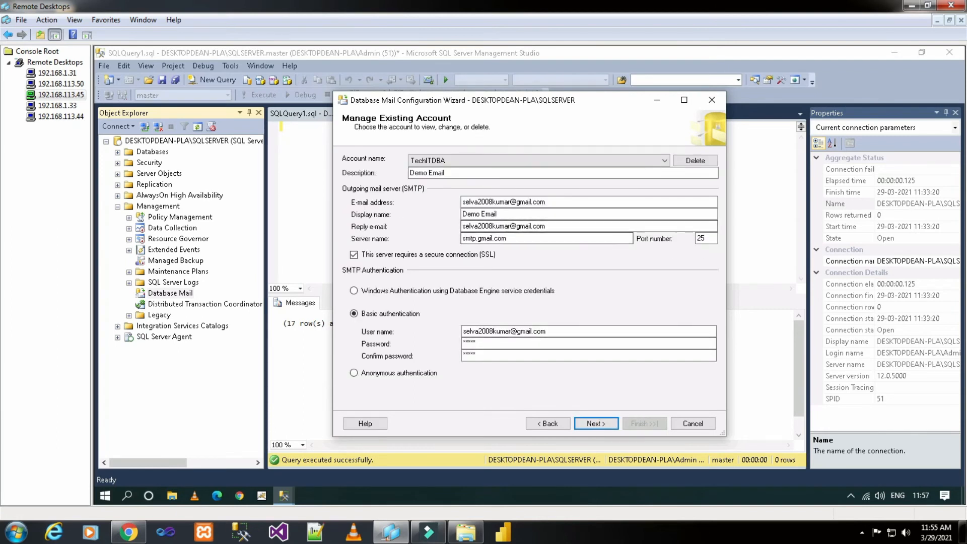
click(701, 238)
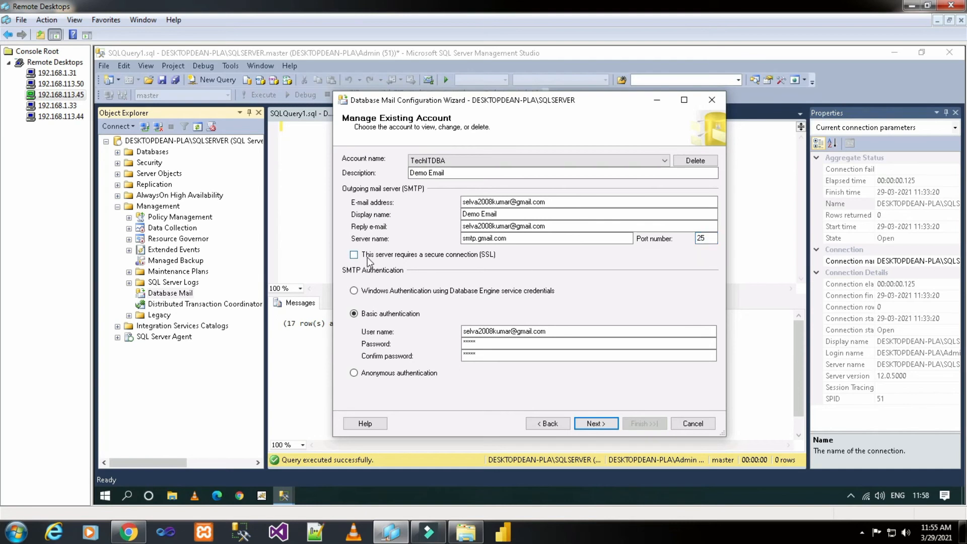
click(597, 424)
click(624, 424)
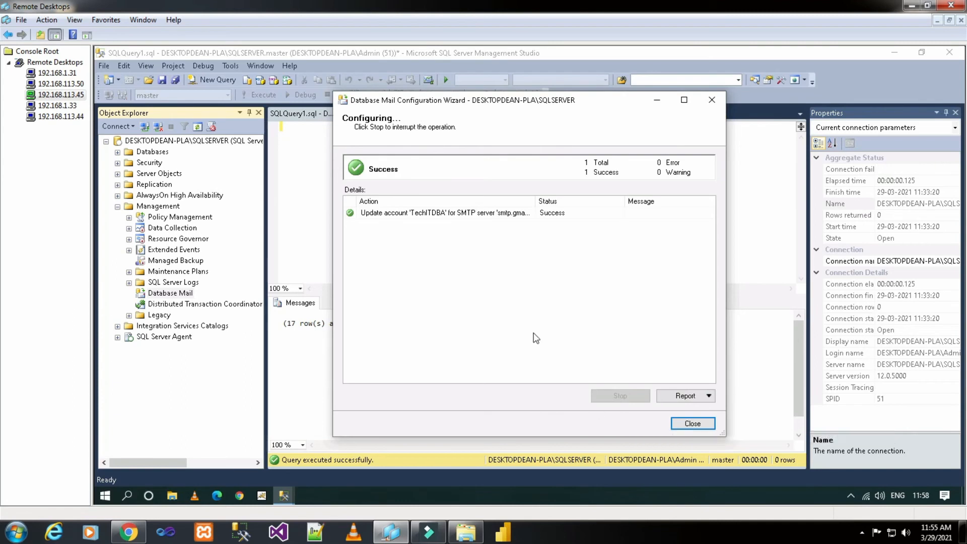
click(693, 424)
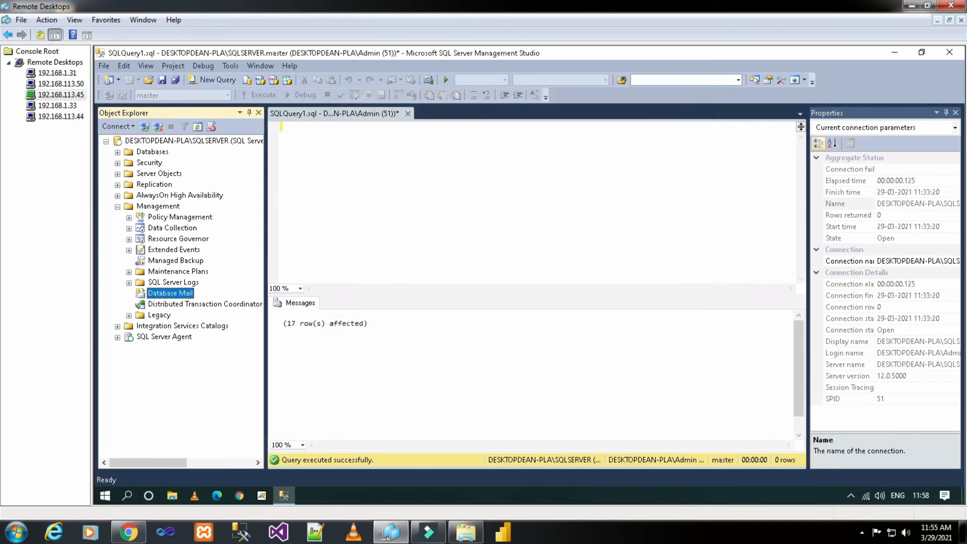
Step: Open Send Test E-Mail for Database Mail and paste the Gmail address as recipient
right_click(184, 295)
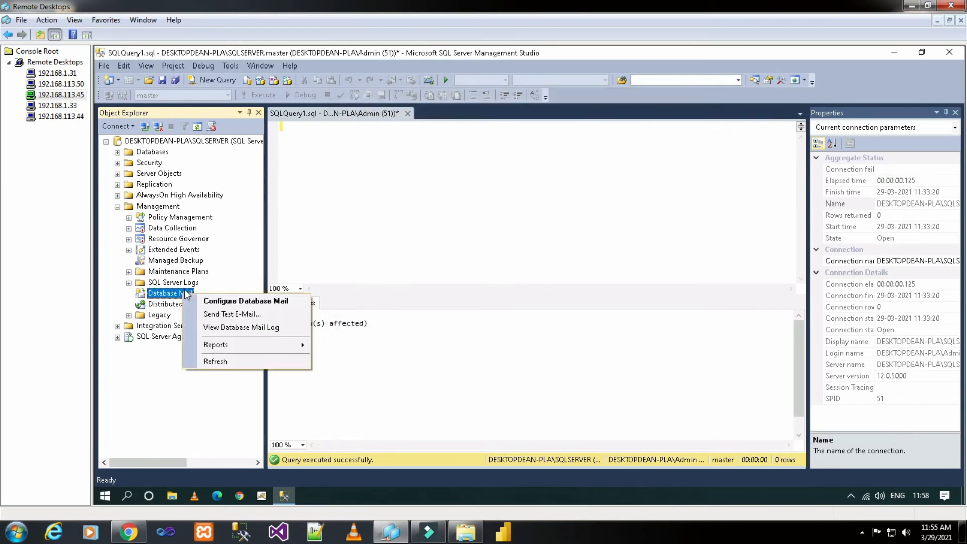
click(200, 313)
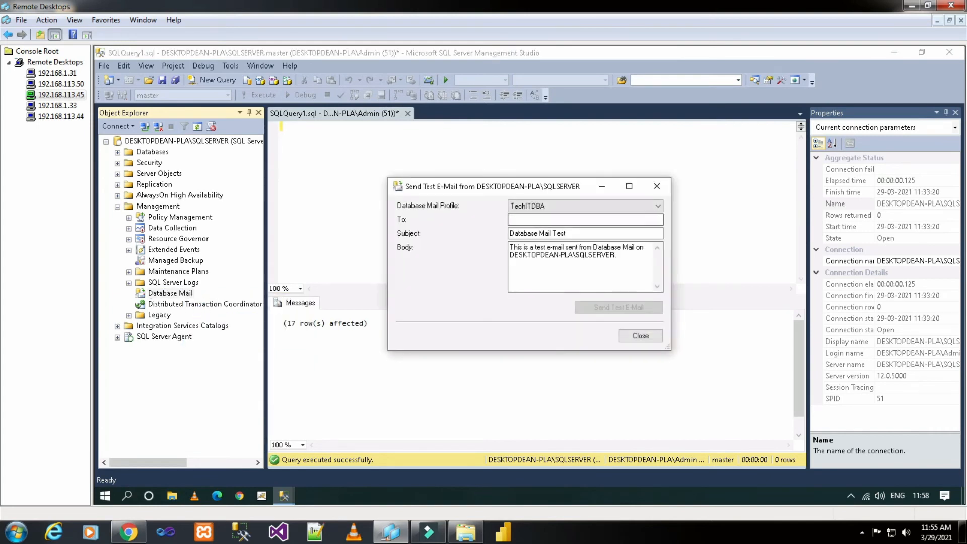
key(ctrl+v)
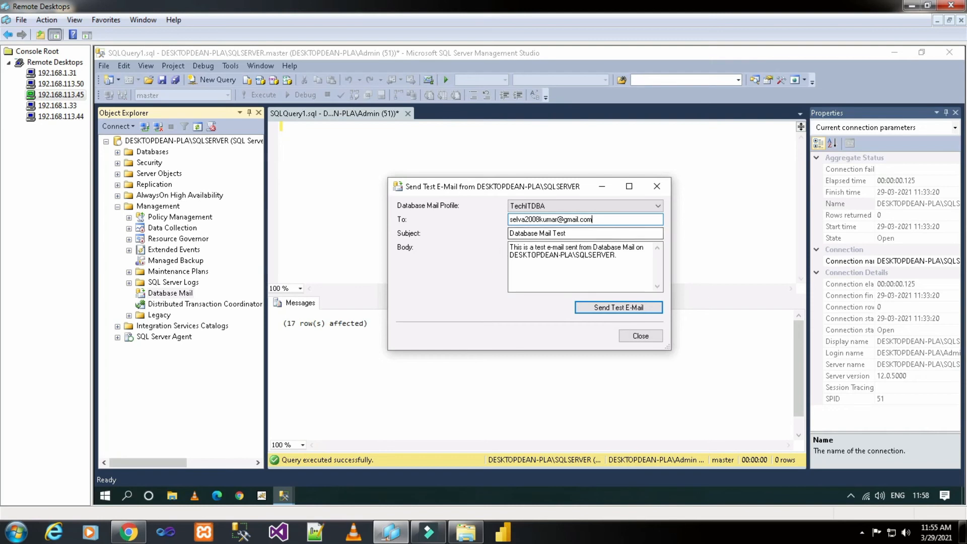
click(133, 533)
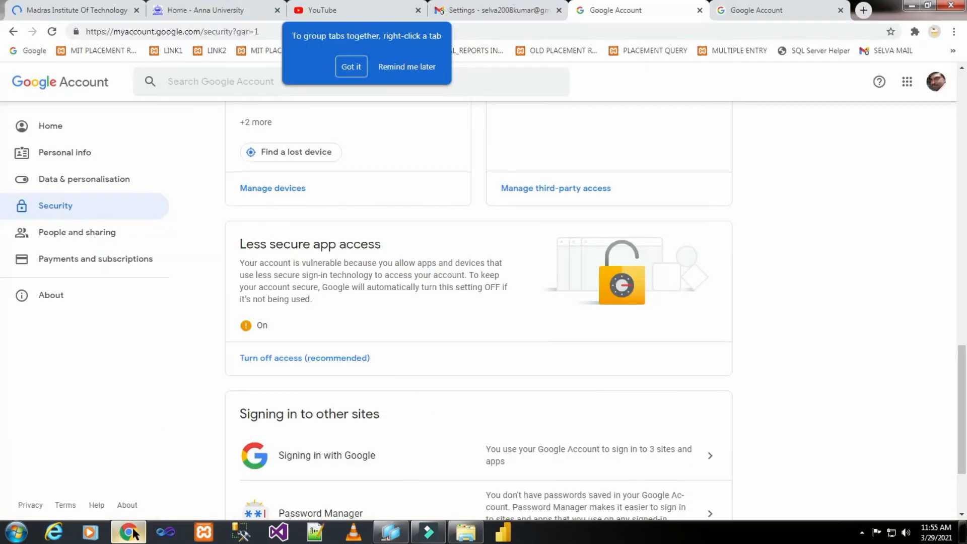
Step: Check that Gmail's Primary inbox is empty, then return to the SSMS test e-mail form
click(527, 14)
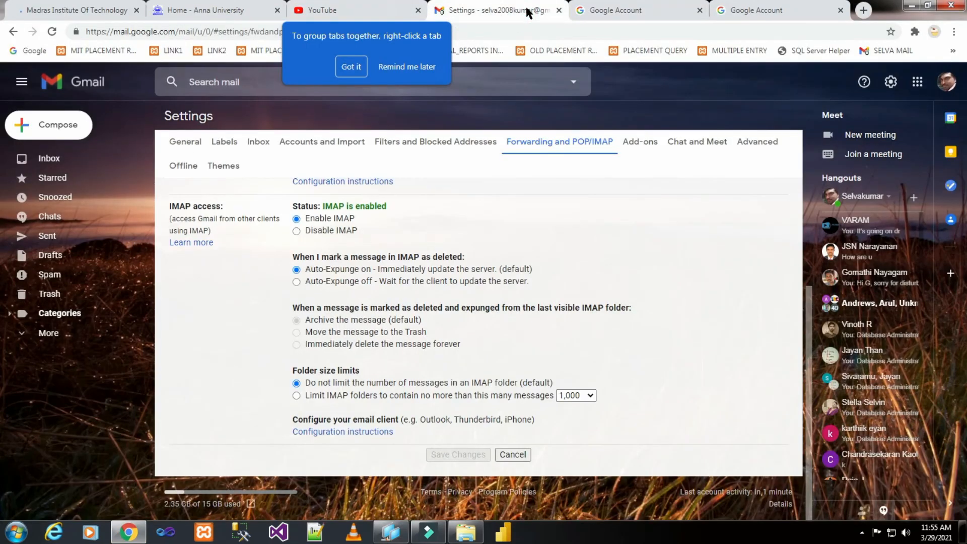
click(123, 157)
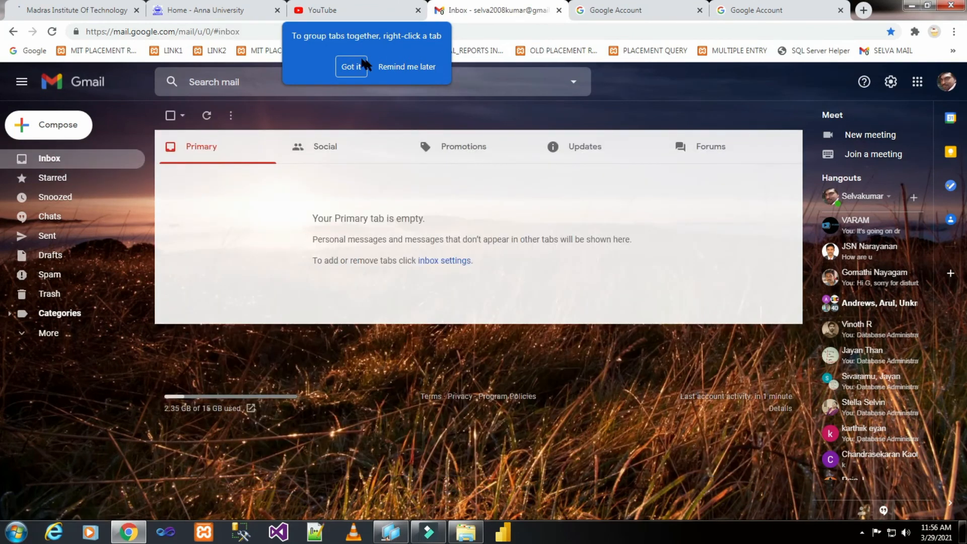
click(351, 66)
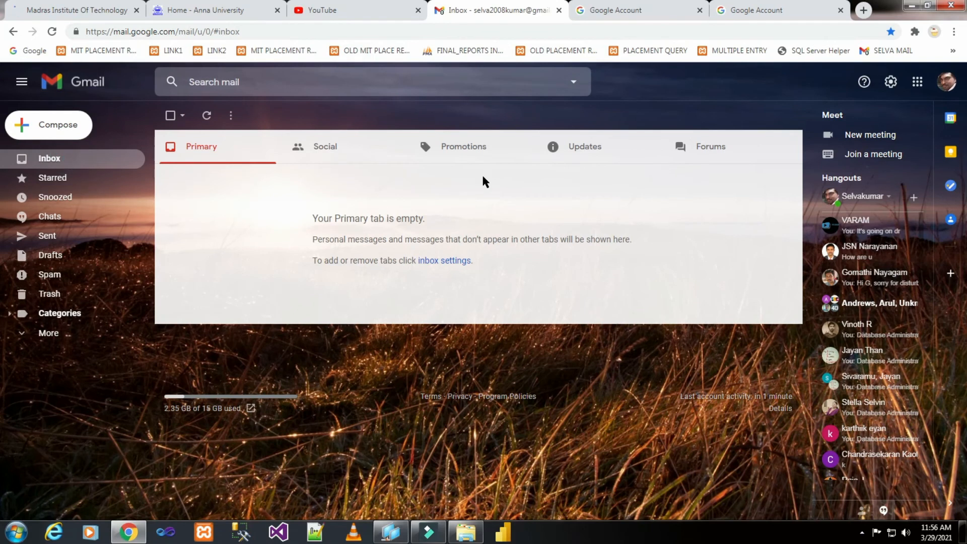
click(390, 532)
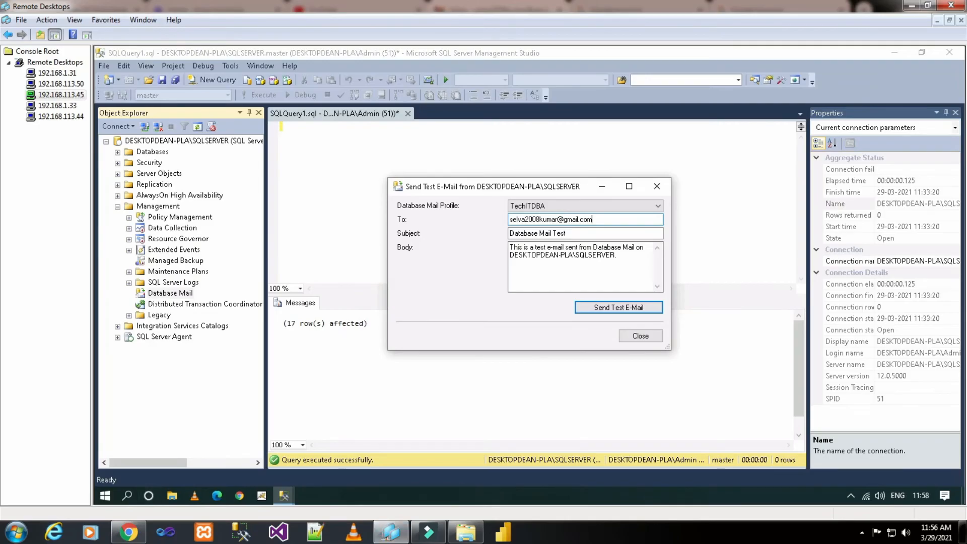
Step: Send the Database Mail test e-mail to Gmail as mail 7 and bring Chrome forward
click(602, 306)
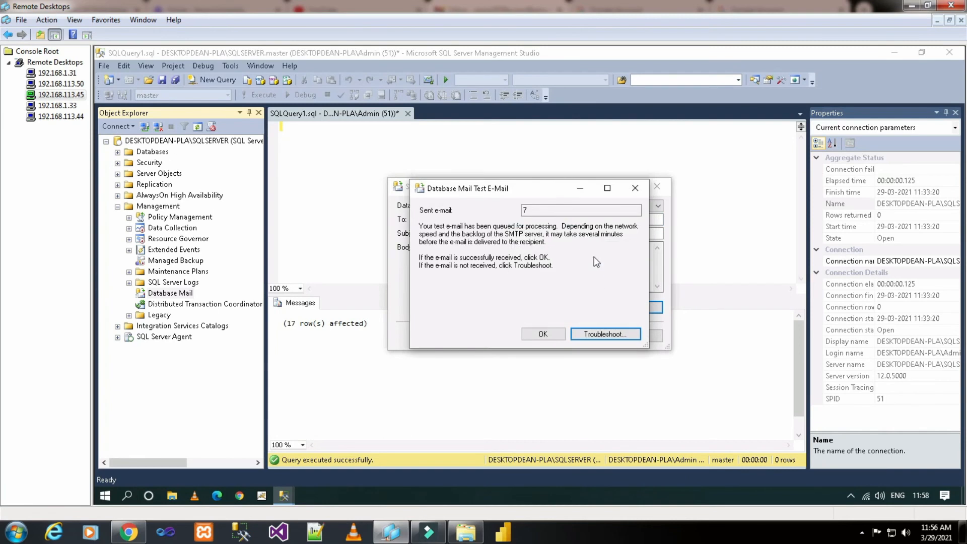
key(Return)
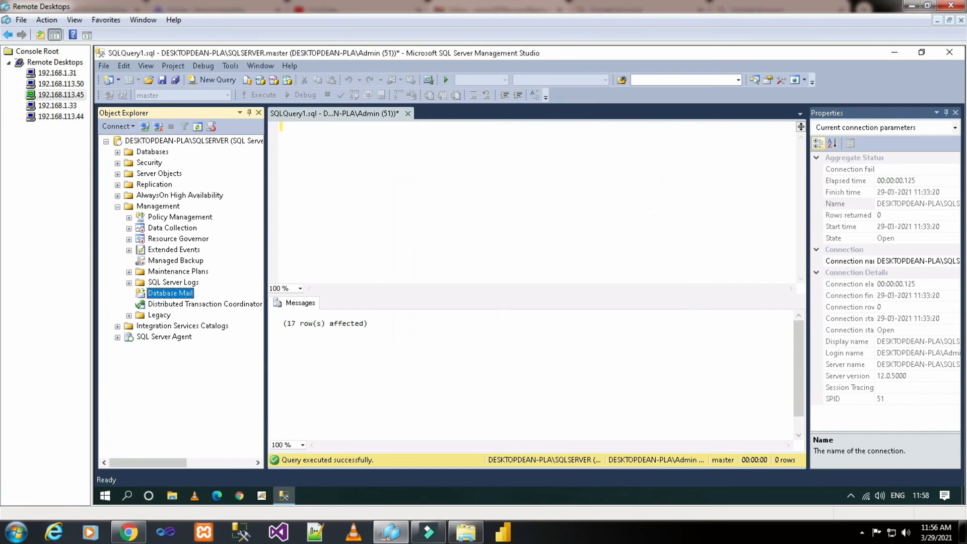
click(220, 305)
right_click(216, 305)
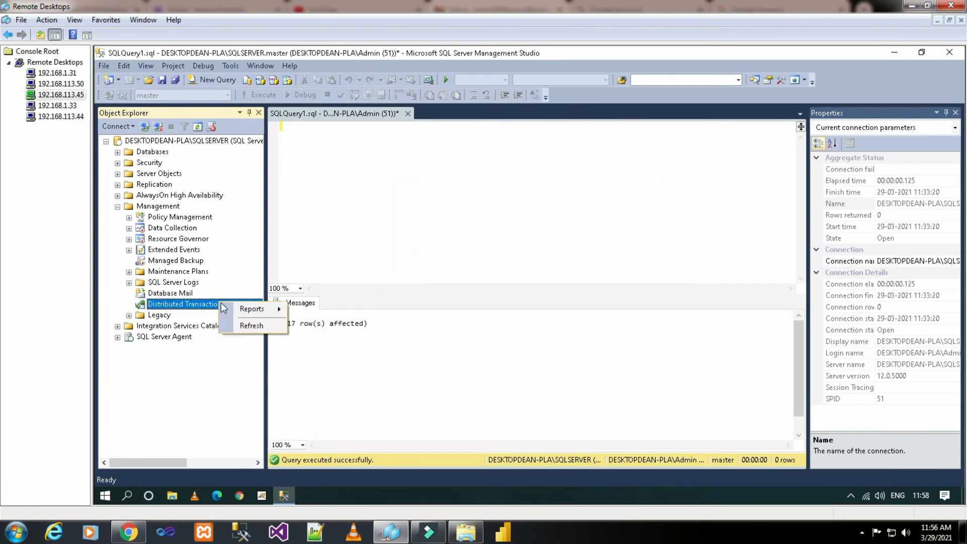
click(507, 244)
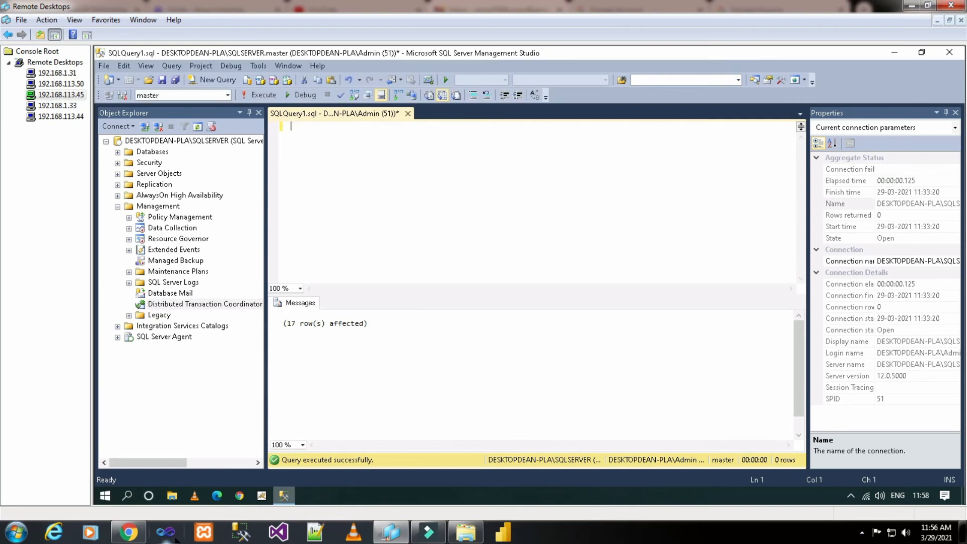
click(132, 533)
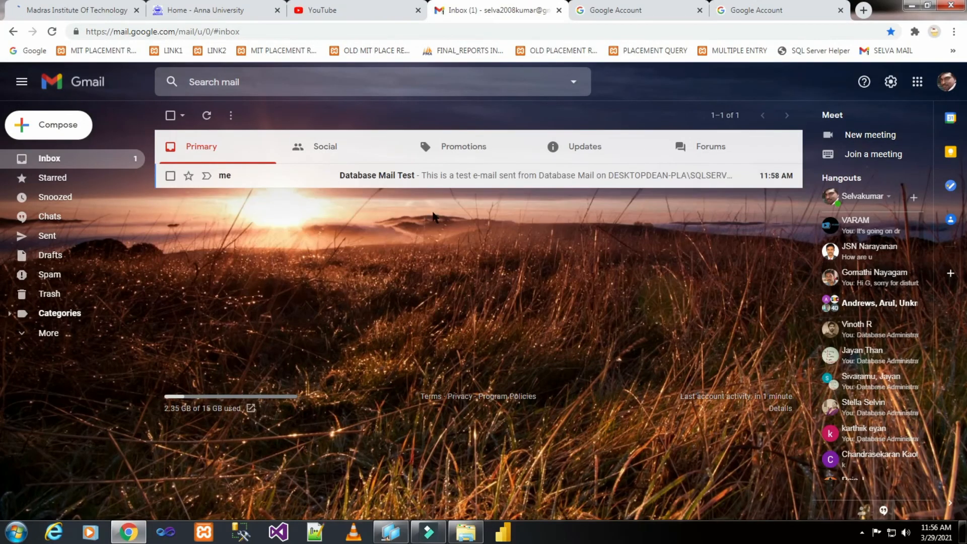
Step: Open and read the 'Database Mail Test' e-mail in Gmail, then return to Management Studio
click(391, 182)
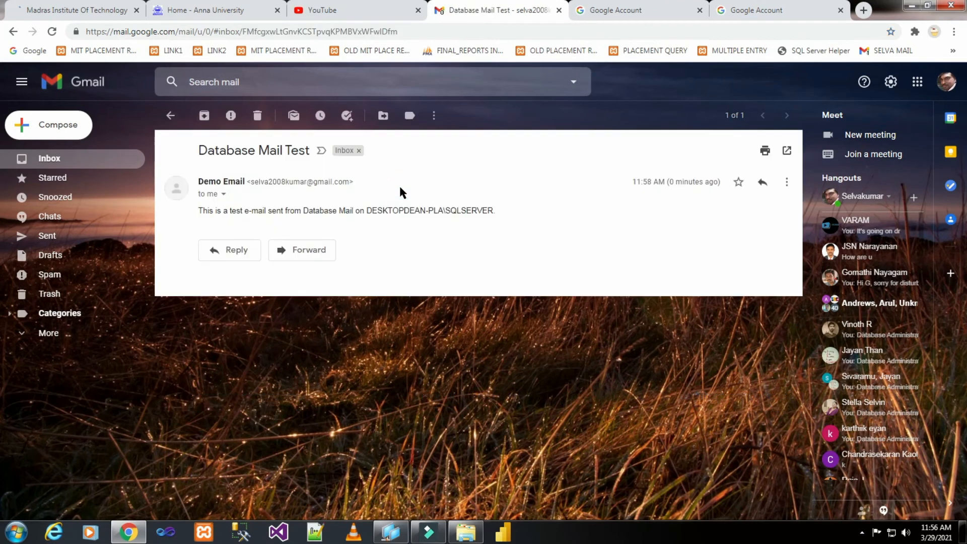
click(204, 211)
drag(207, 212, 498, 213)
click(498, 212)
click(449, 353)
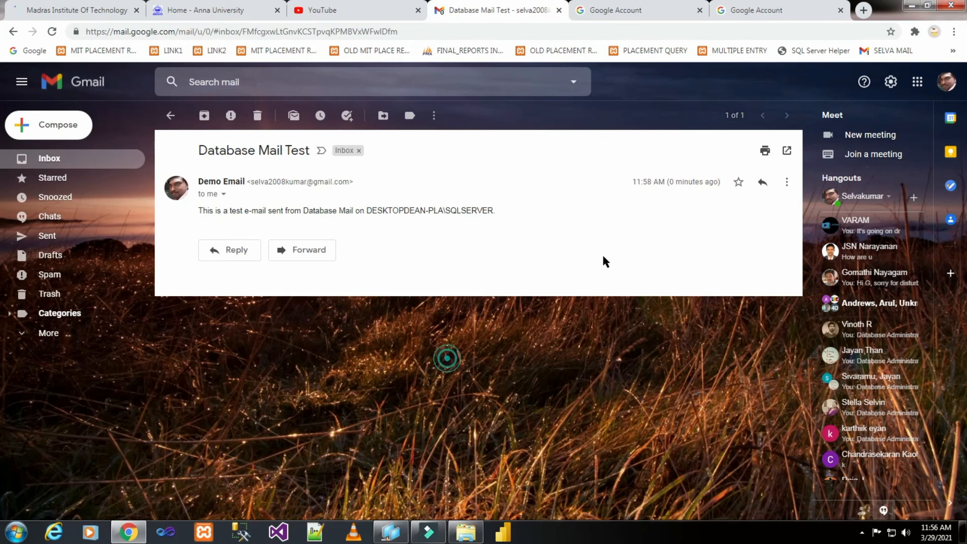
click(48, 158)
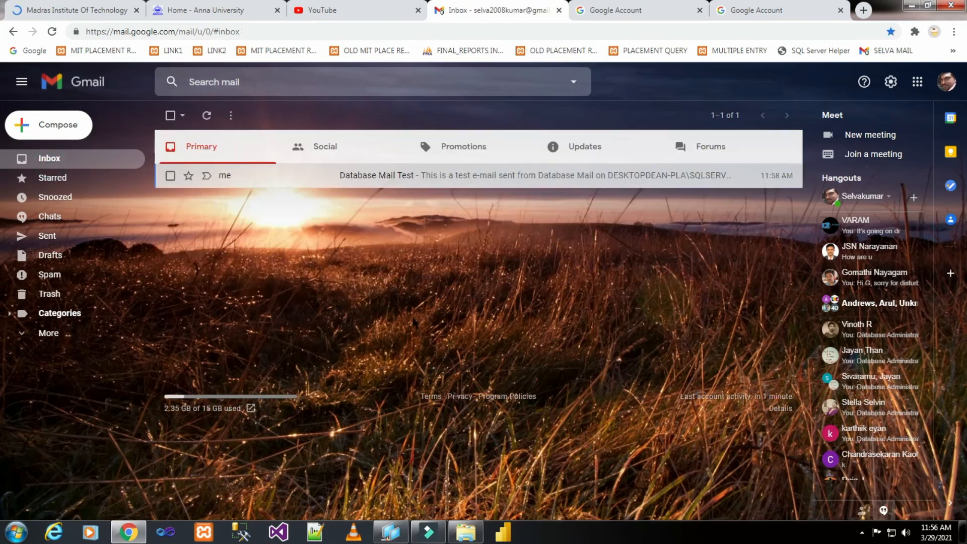
click(391, 532)
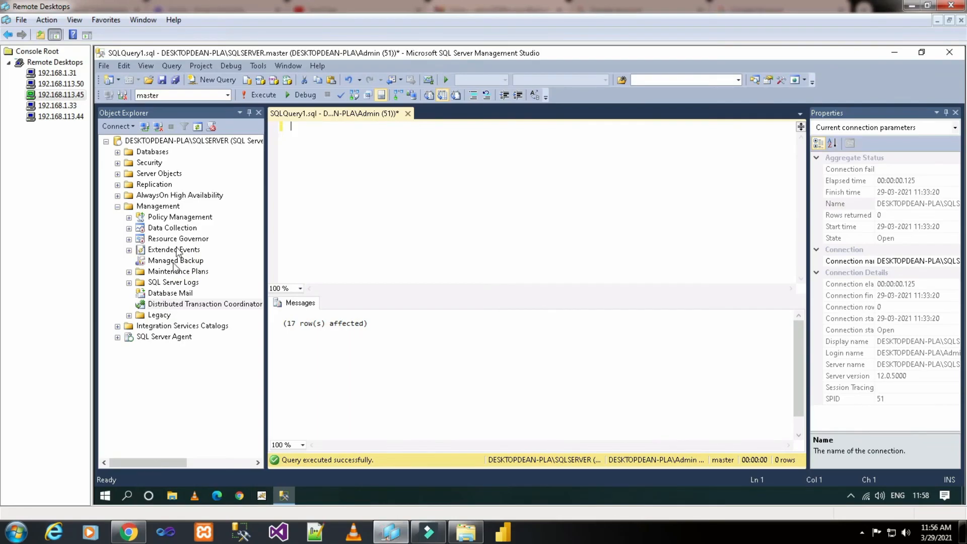
right_click(171, 294)
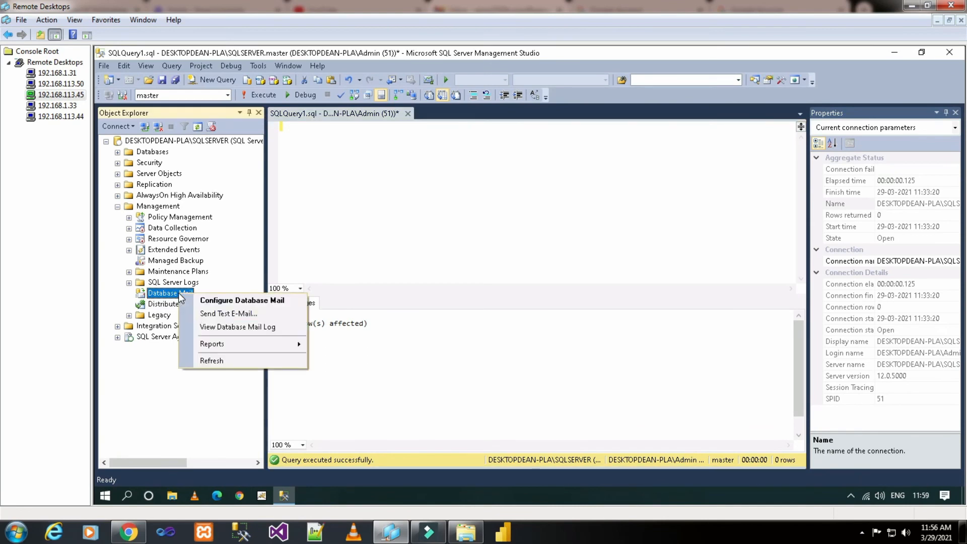
click(202, 325)
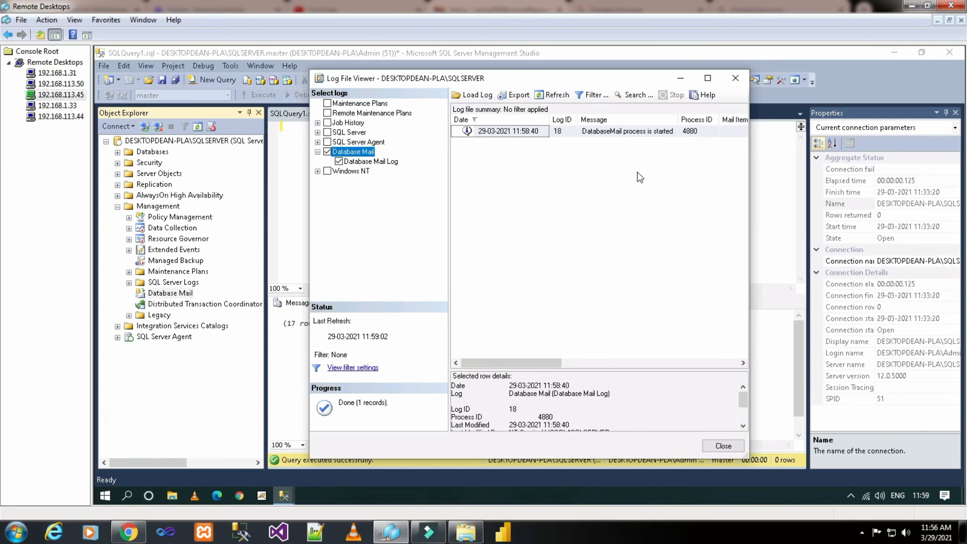
click(736, 78)
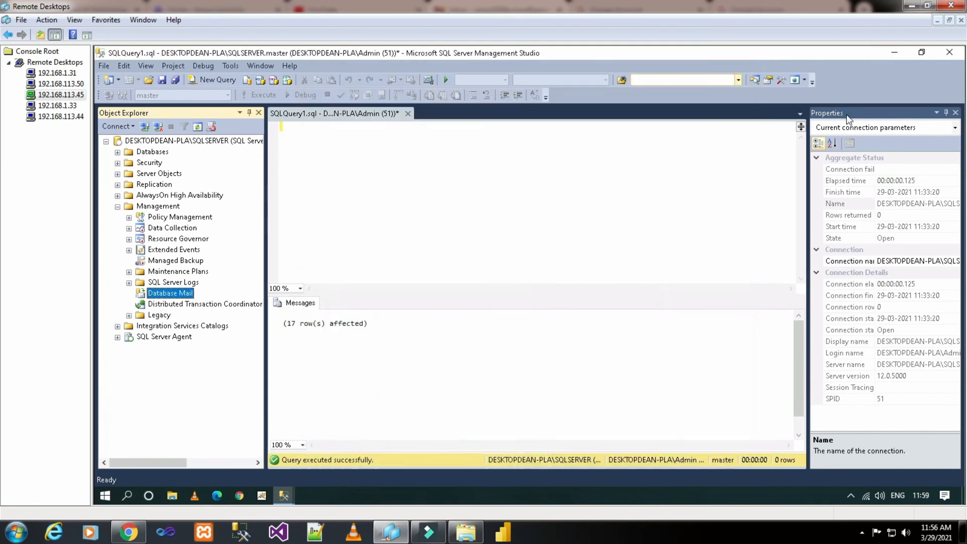
Step: Start a new Database Mail test e-mail with the Gmail address pasted as recipient
right_click(186, 295)
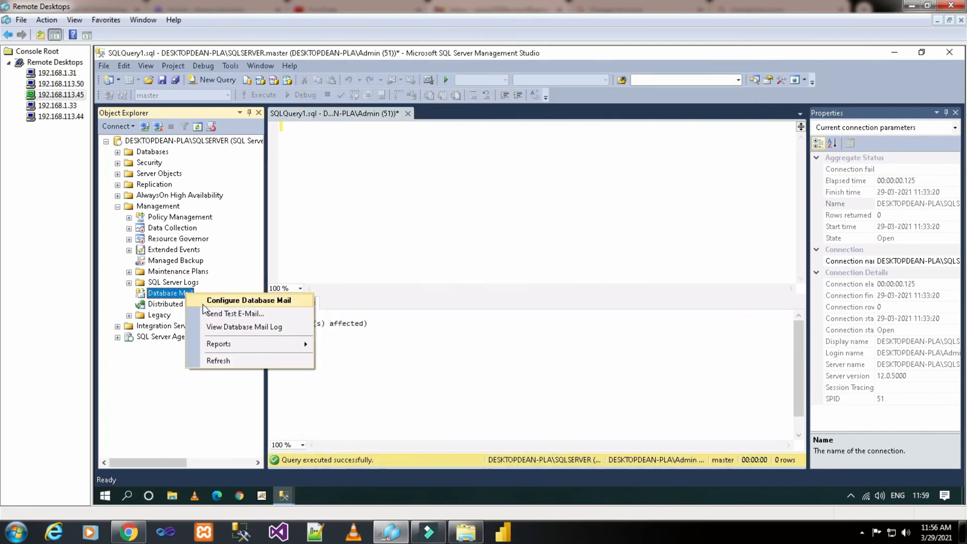
click(207, 311)
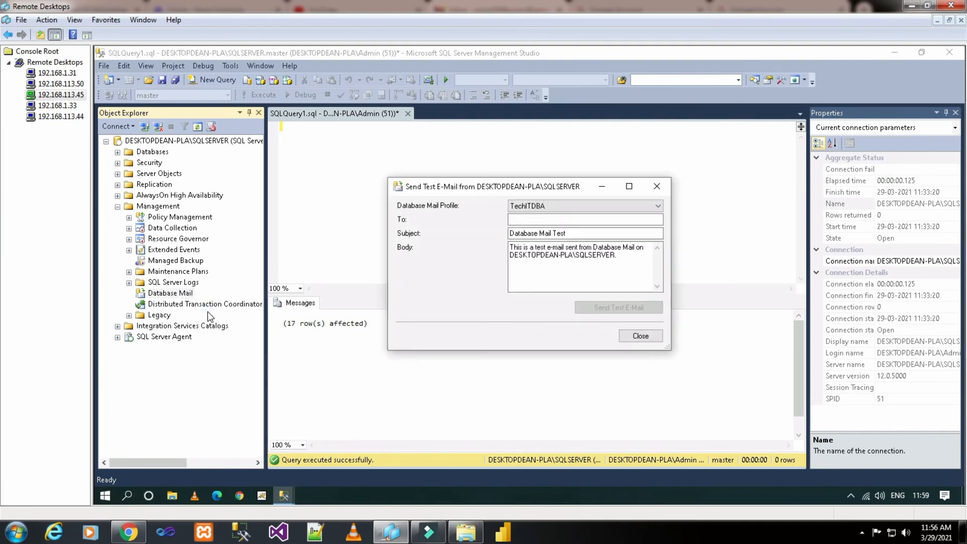
click(584, 219)
key(ctrl+v)
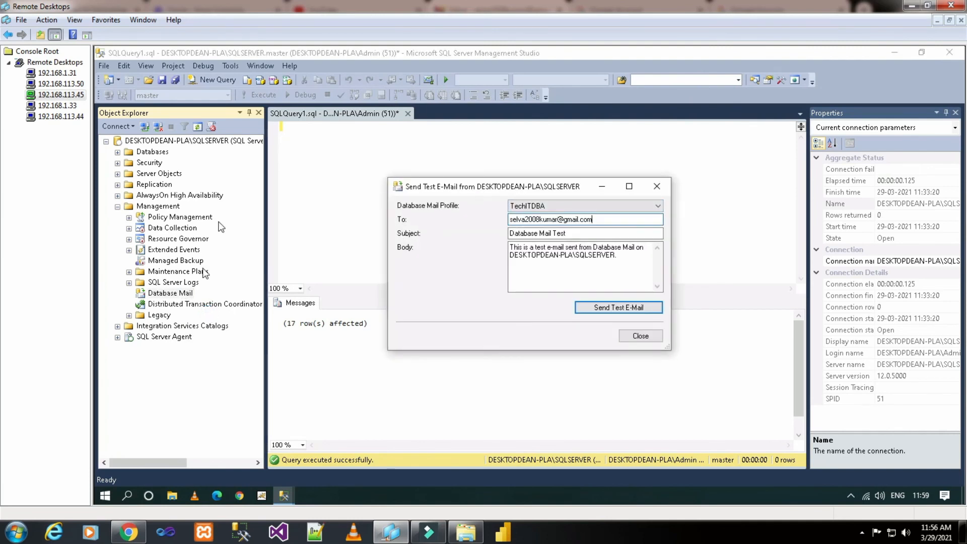
Step: Send the second test e-mail, queued as mail 8, and switch to Gmail
click(128, 533)
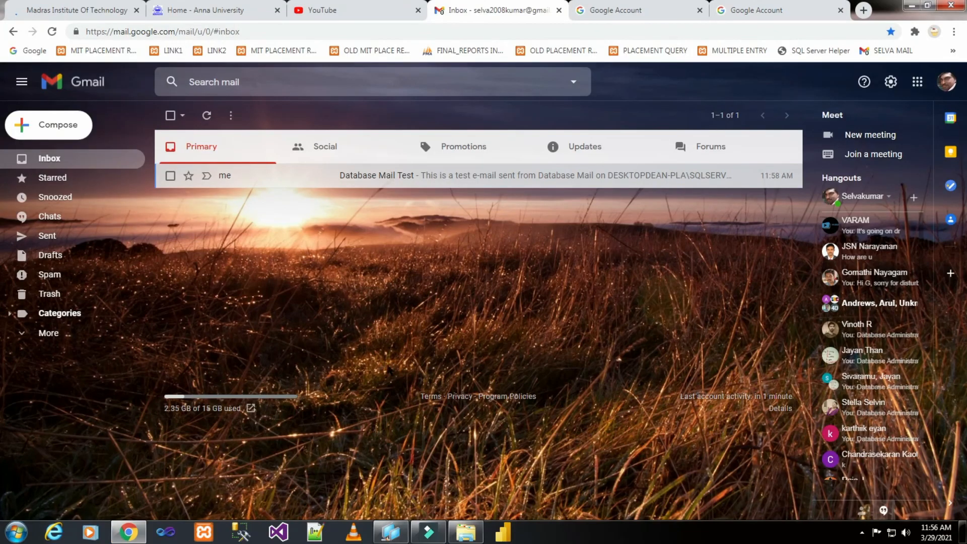
click(391, 532)
click(614, 309)
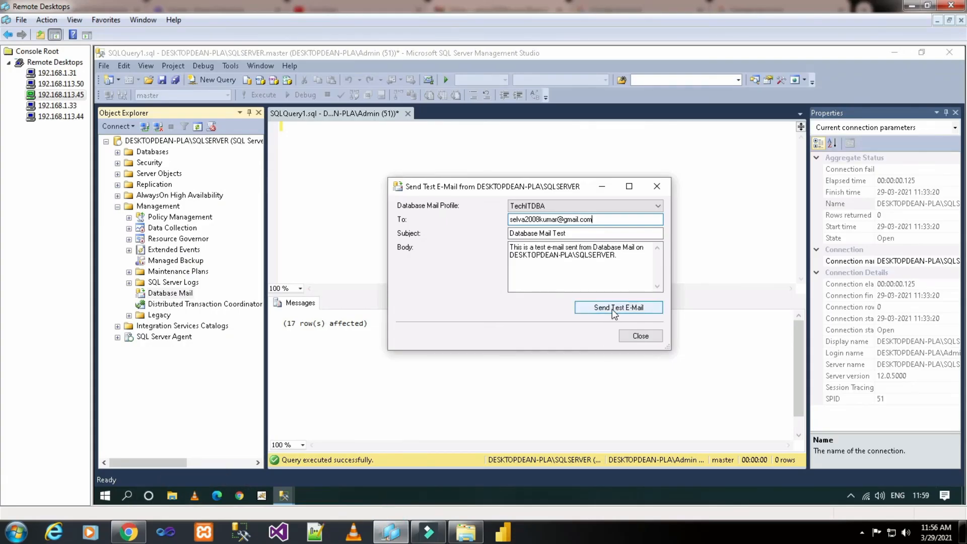
click(543, 334)
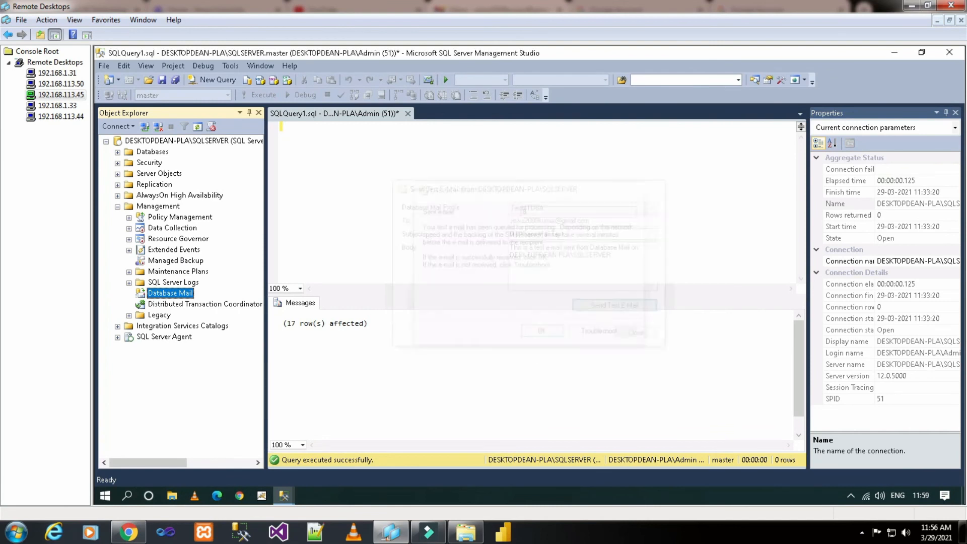
click(129, 532)
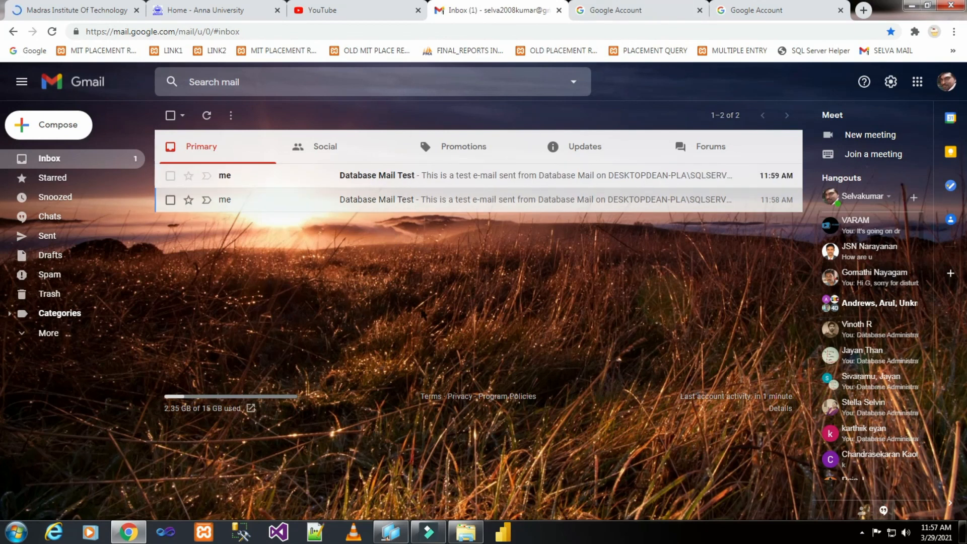
Step: Confirm the second test e-mail arrived in Gmail at 11:59, then return to Management Studio
click(128, 532)
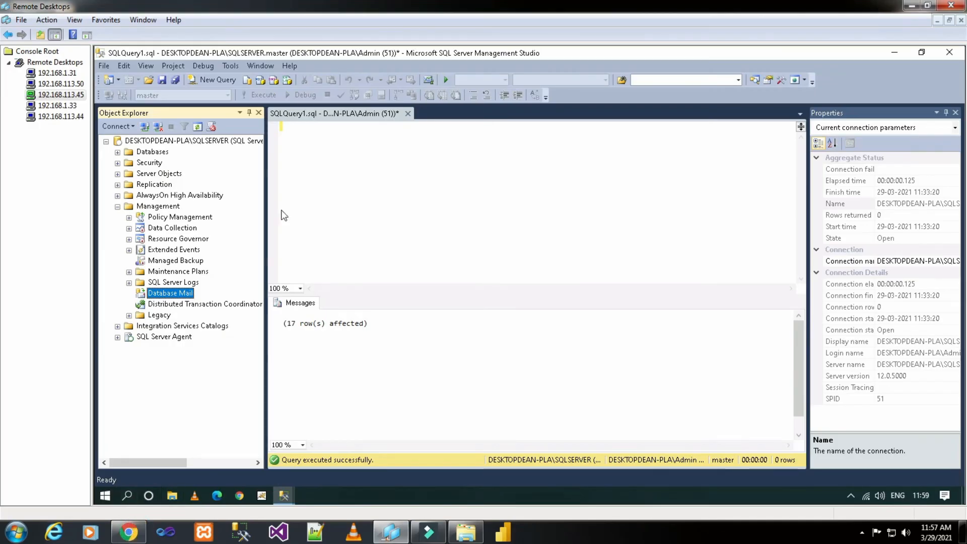
Step: Open the Database Mail log in the Log File Viewer and reload it, then show Gmail
right_click(187, 295)
click(219, 326)
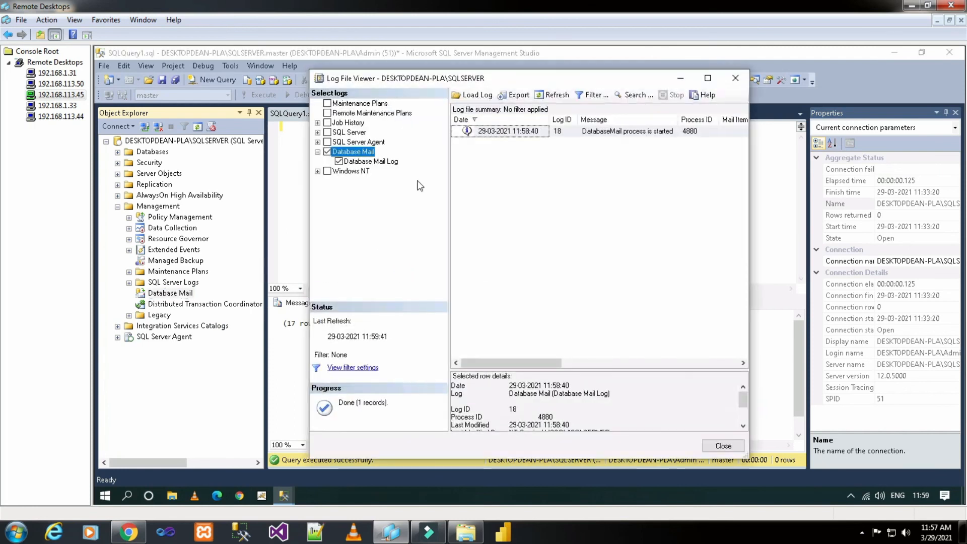
drag(486, 364, 659, 362)
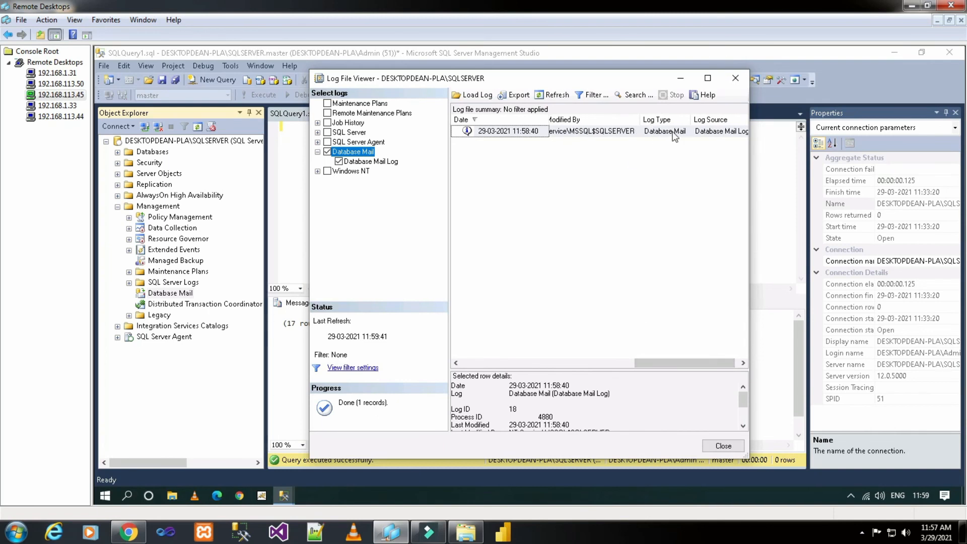
click(373, 162)
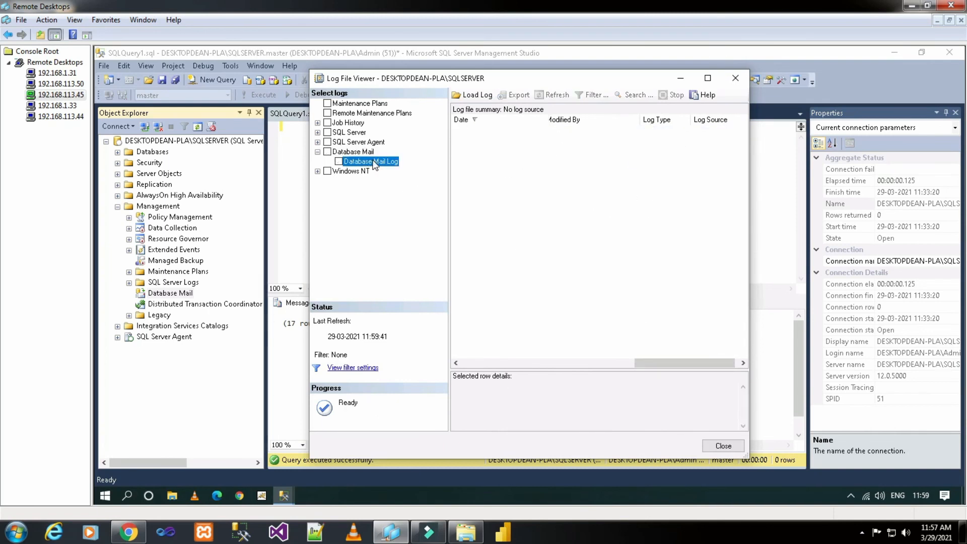
click(340, 161)
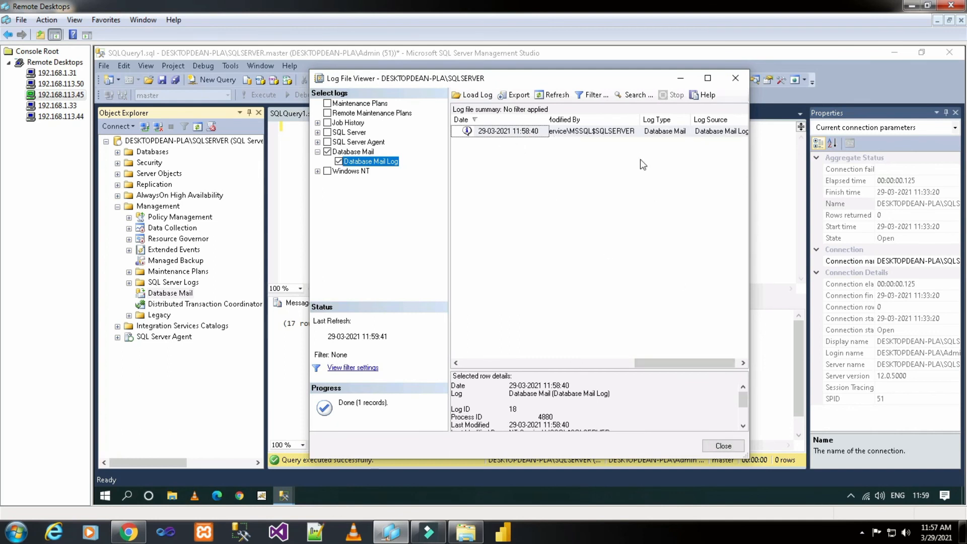
click(129, 532)
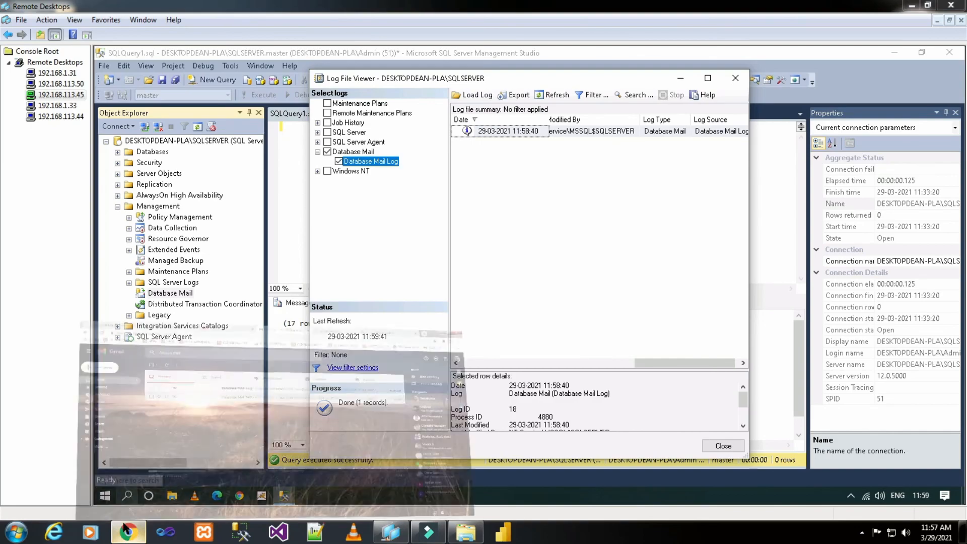